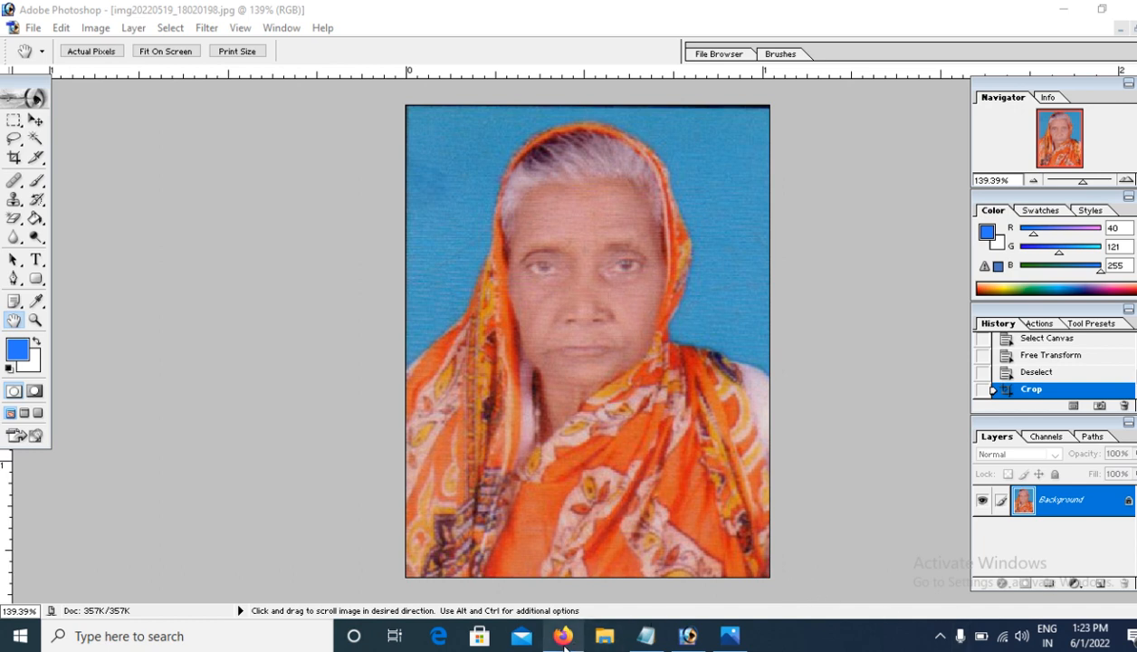
# Step: Switch to Firefox, download JPG Cleneup.rar from its MediaFire page and show the downloaded file in its folder
pyautogui.click(563, 636)
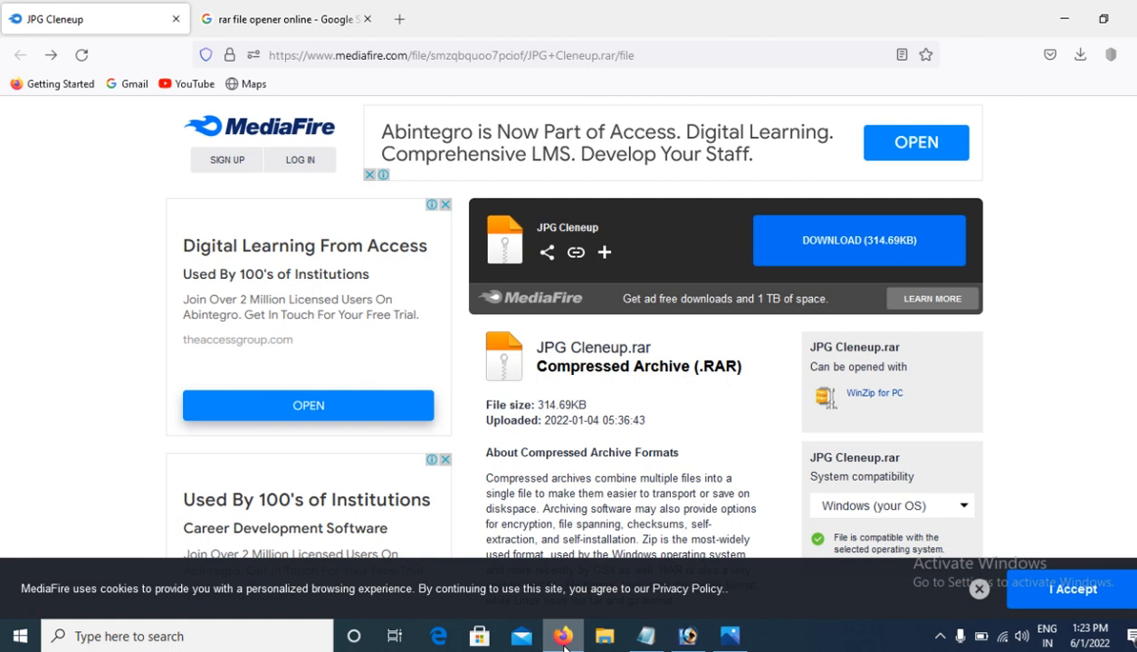
pyautogui.click(664, 59)
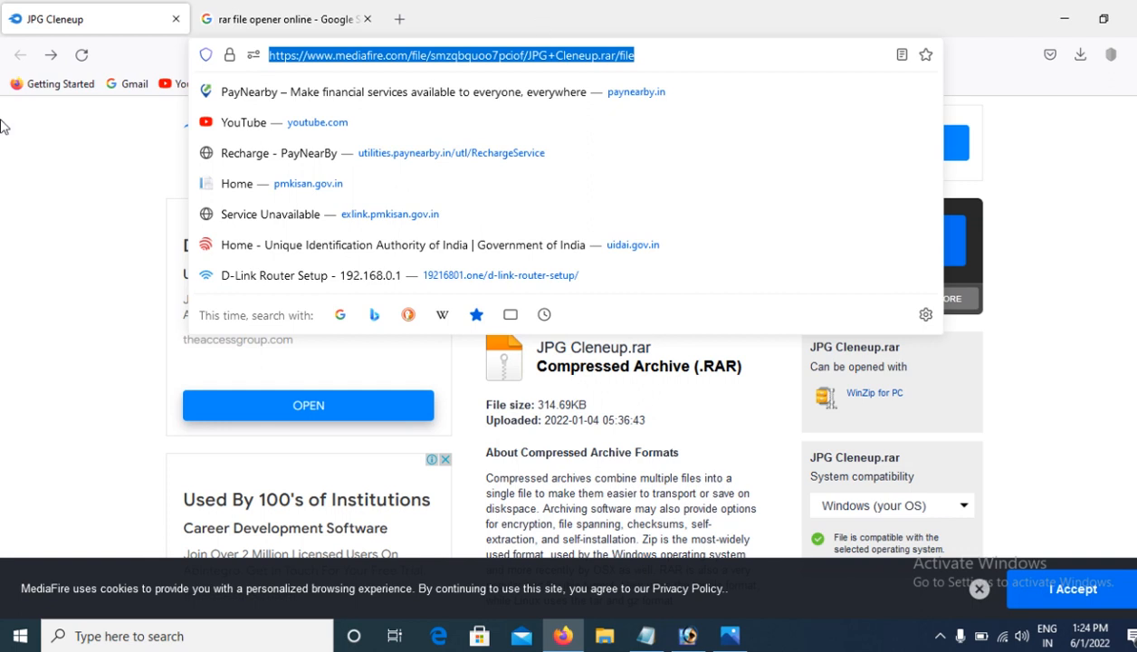
pyautogui.click(41, 216)
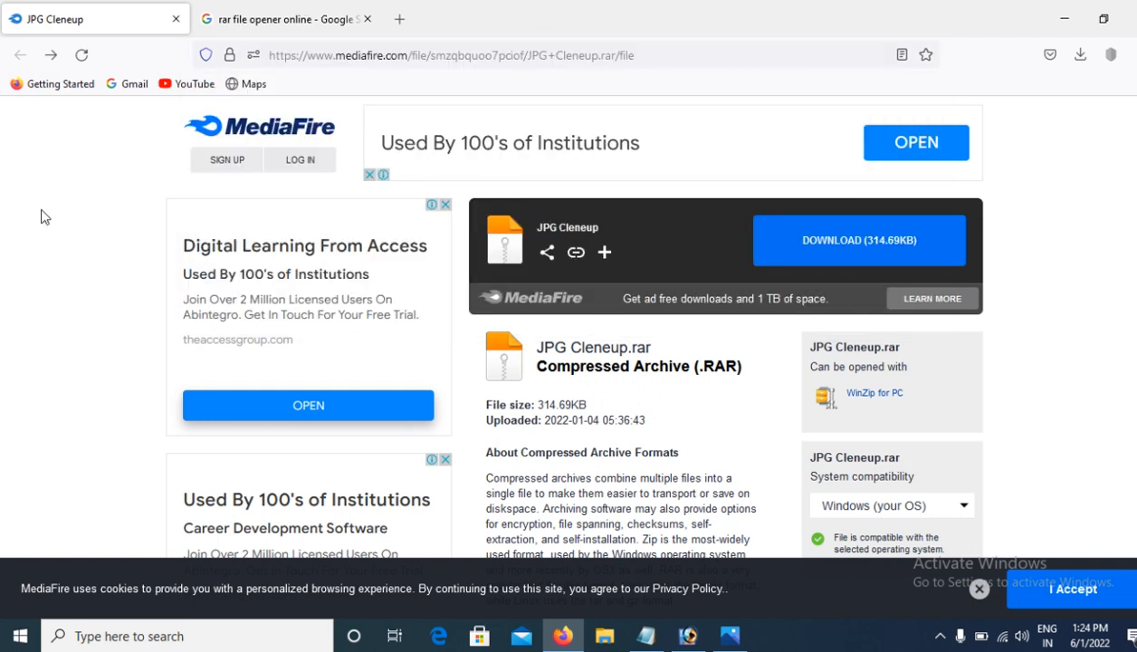
pyautogui.click(855, 256)
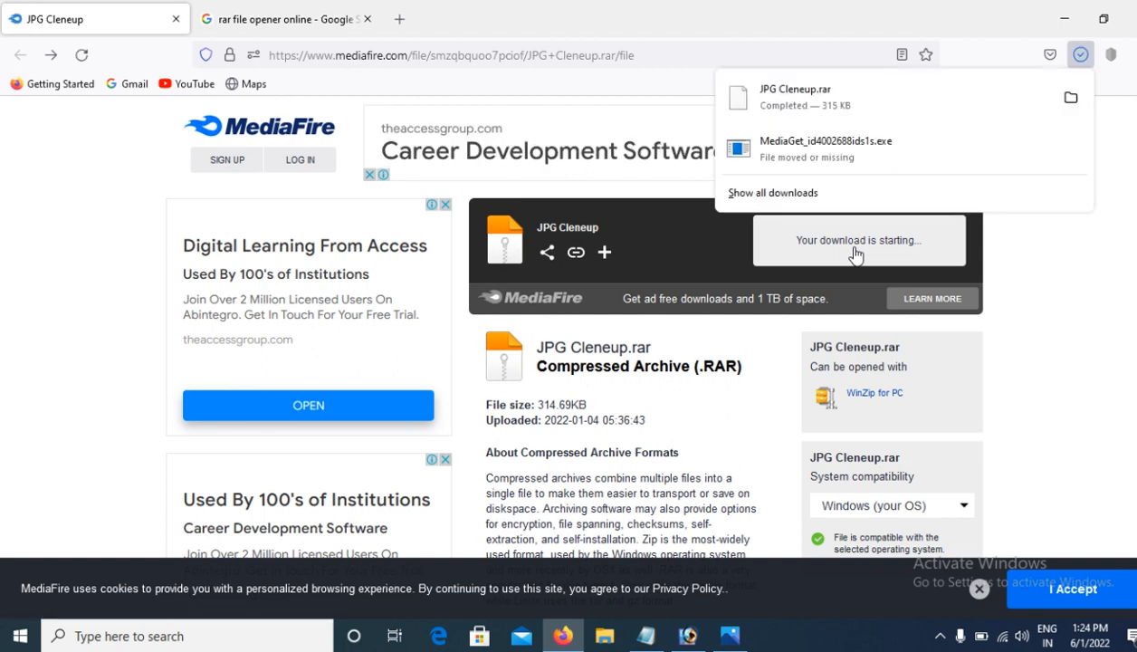
pyautogui.click(1070, 98)
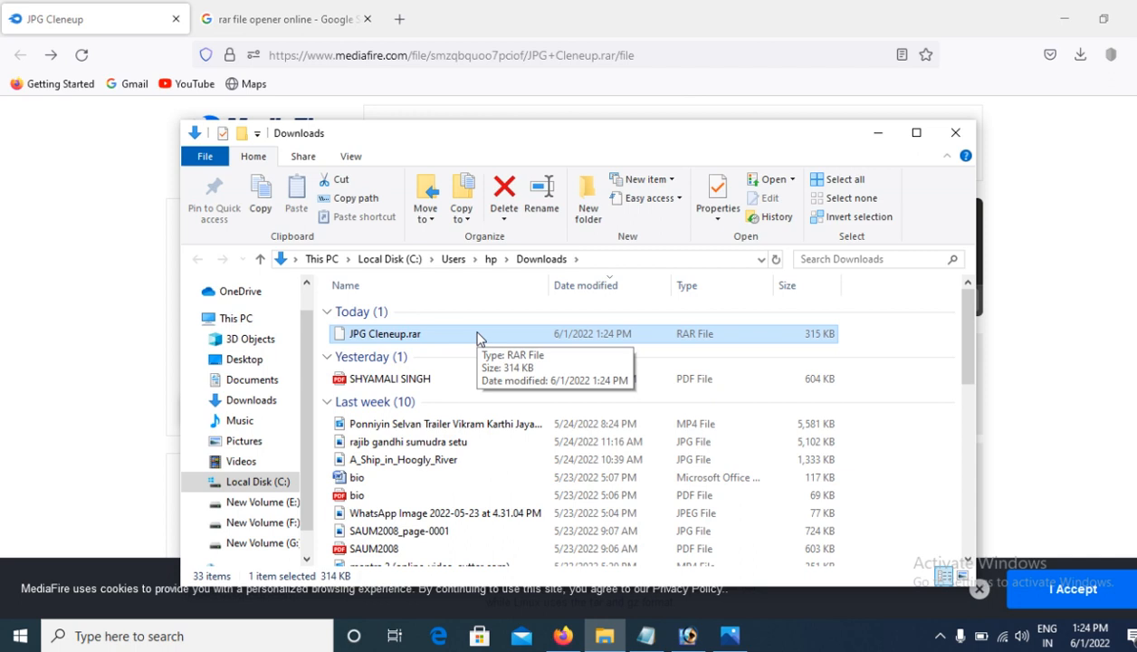
# Step: Extract JPG Cleneup.rar with Archive Extractor Online, save all extracted files as a ZIP and show it in its folder
pyautogui.click(294, 23)
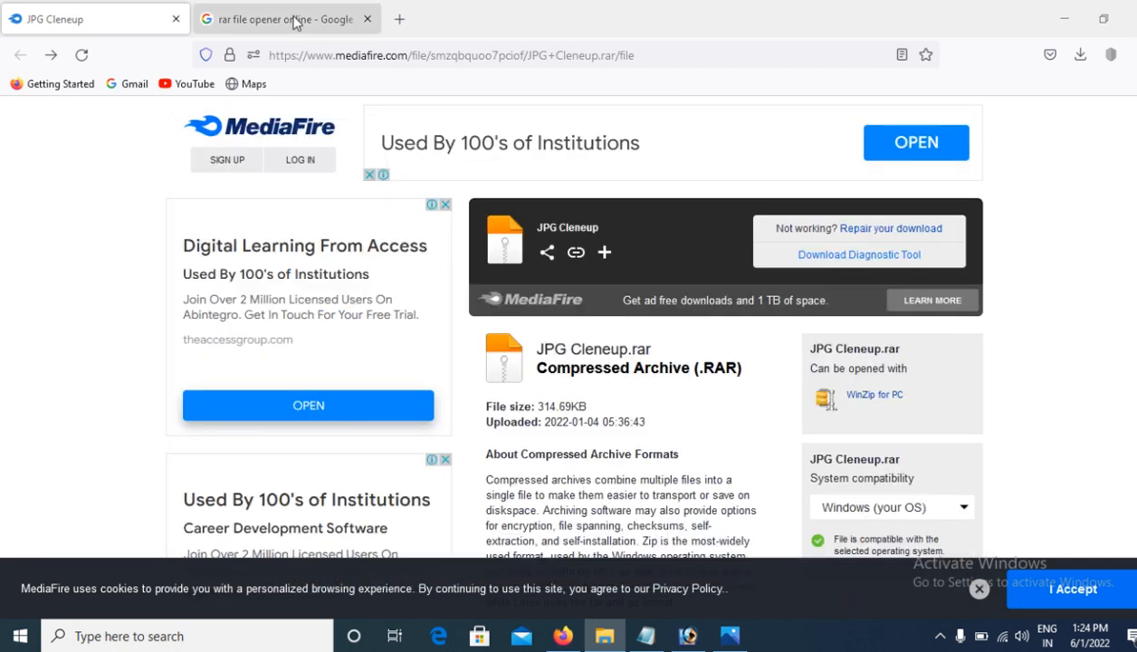
pyautogui.click(294, 22)
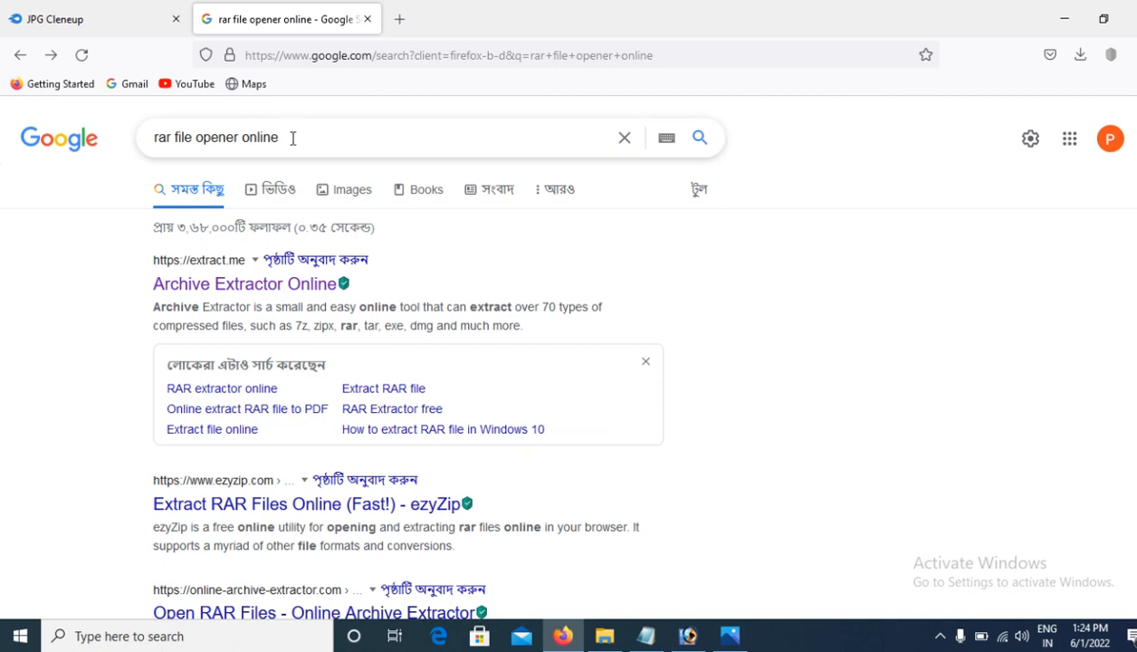
pyautogui.click(237, 291)
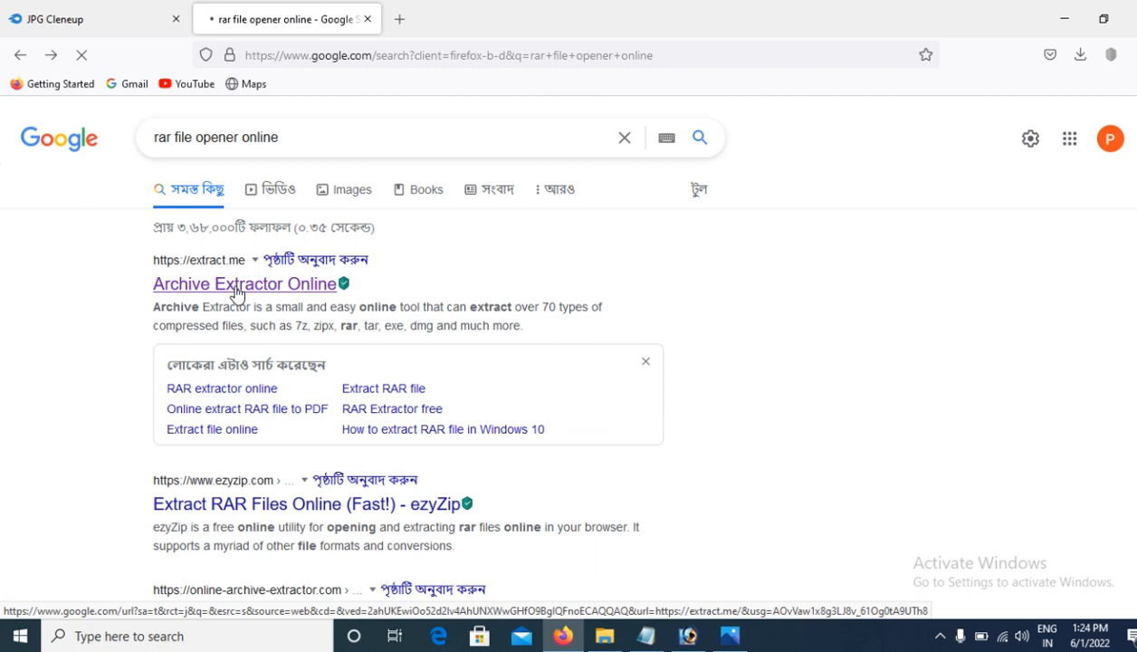
pyautogui.click(569, 468)
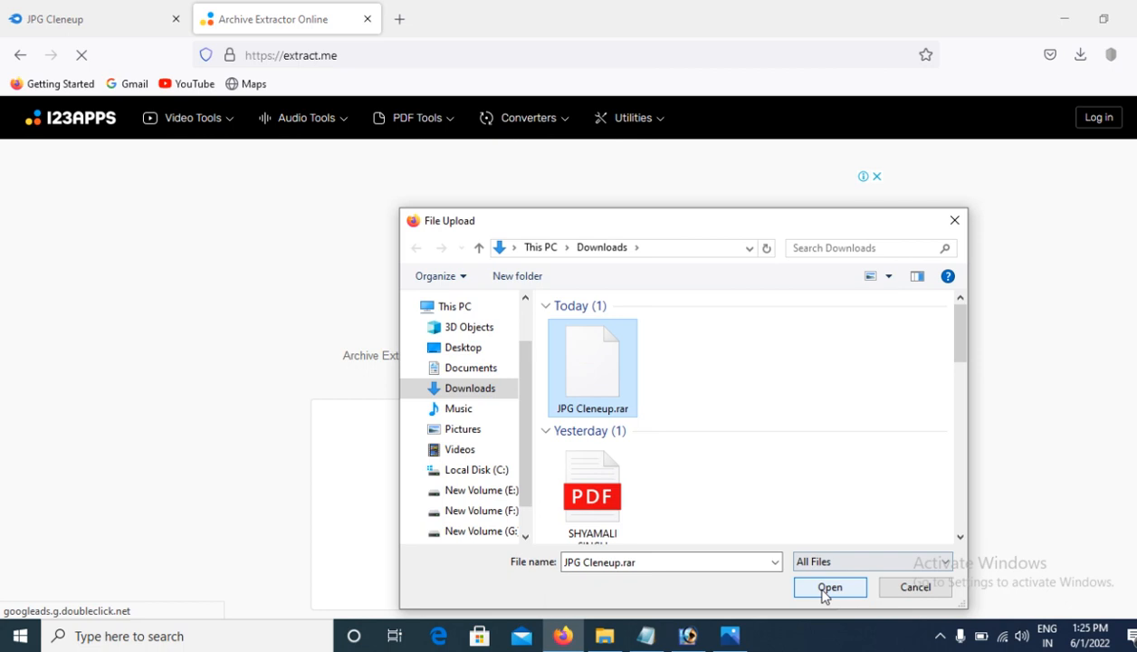
pyautogui.click(829, 587)
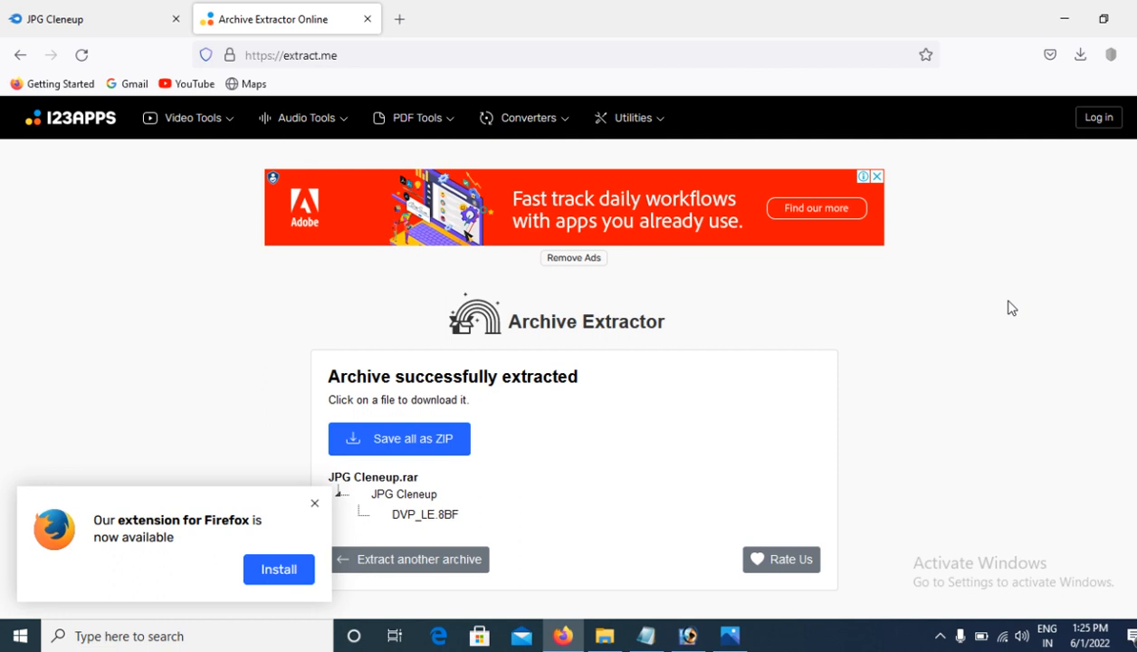
pyautogui.click(419, 441)
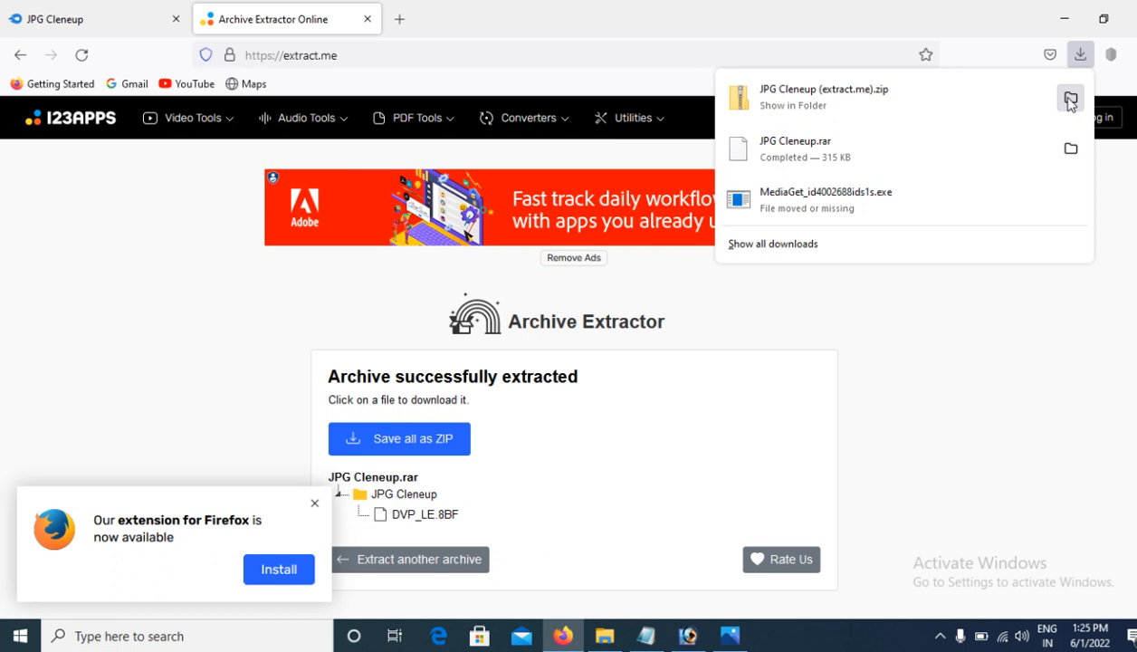
pyautogui.click(1070, 99)
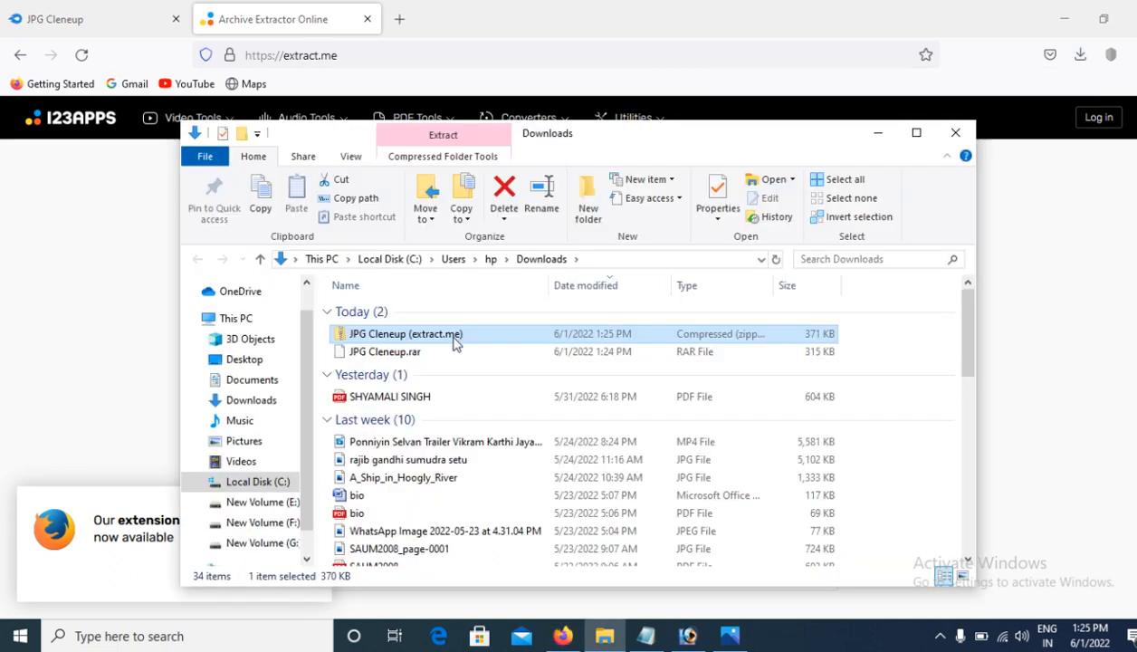
pyautogui.doubleClick(455, 336)
pyautogui.rightClick(455, 334)
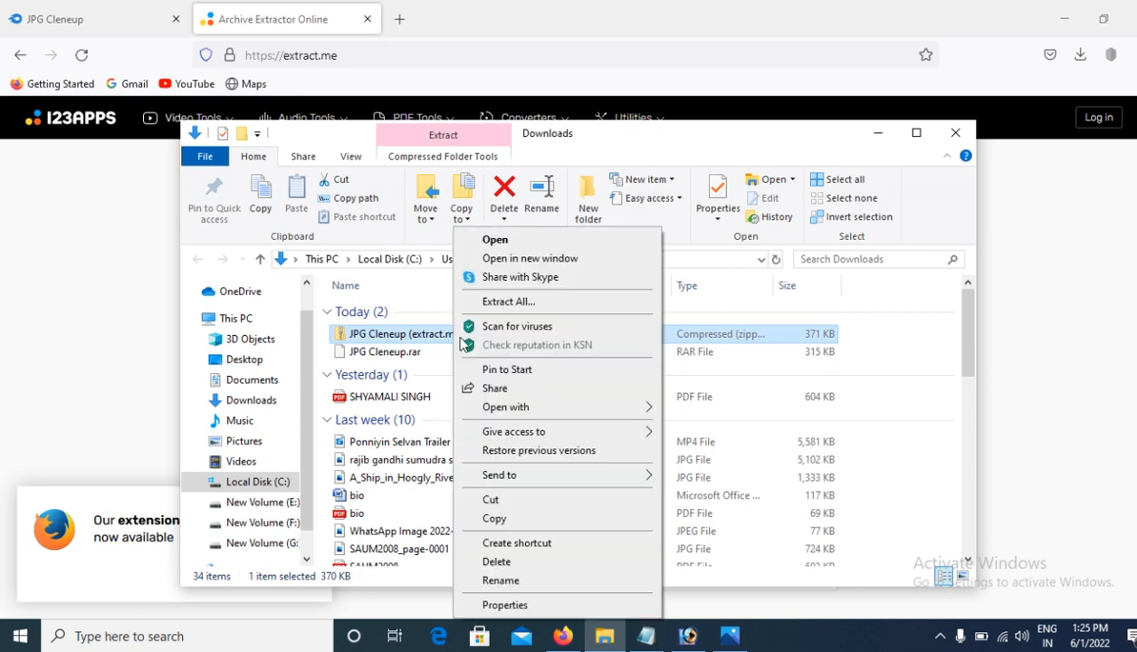
pyautogui.click(496, 239)
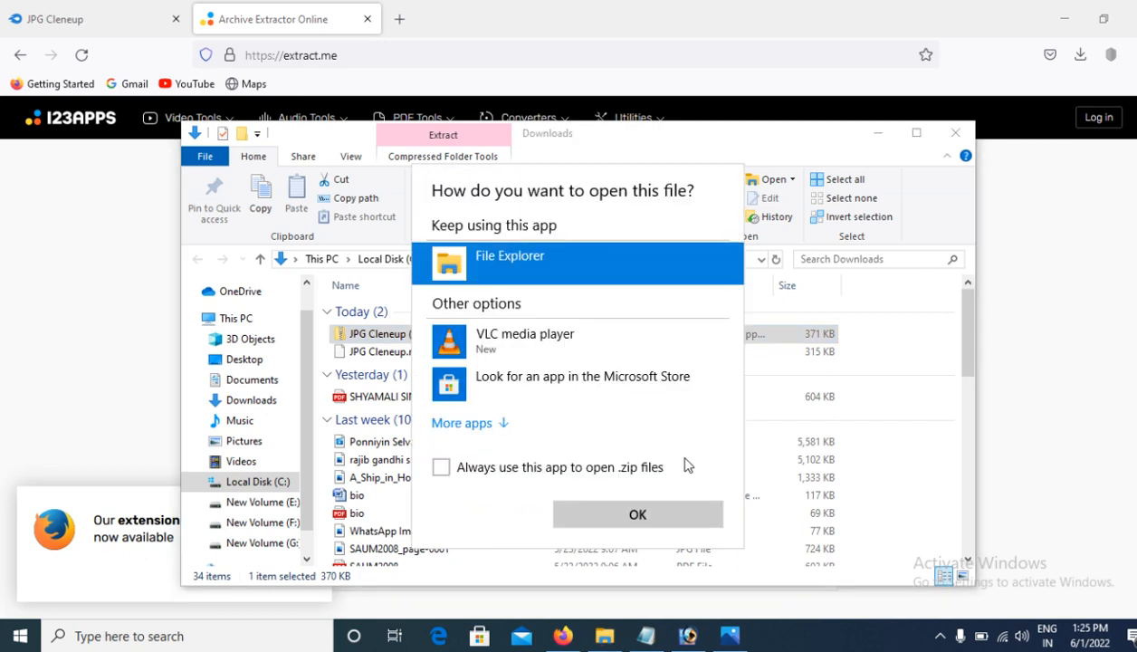
pyautogui.click(876, 346)
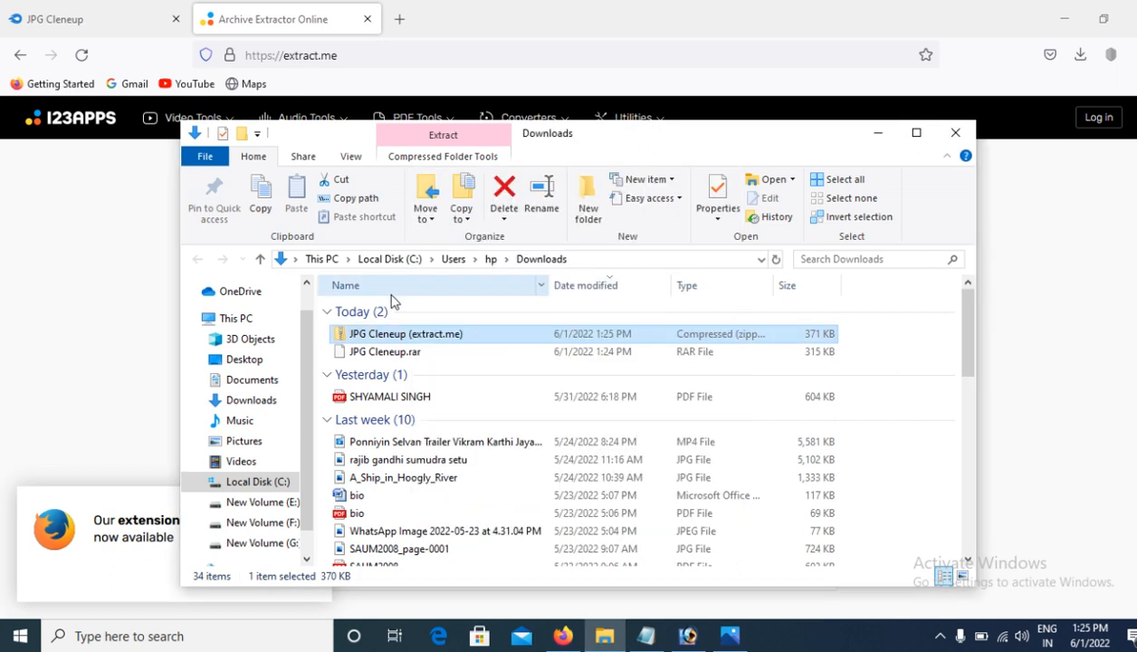
# Step: Extract the JPG Cleneup (extract.me) ZIP into the Downloads folder and open the extracted JPG Cleneup subfolder
pyautogui.rightClick(426, 339)
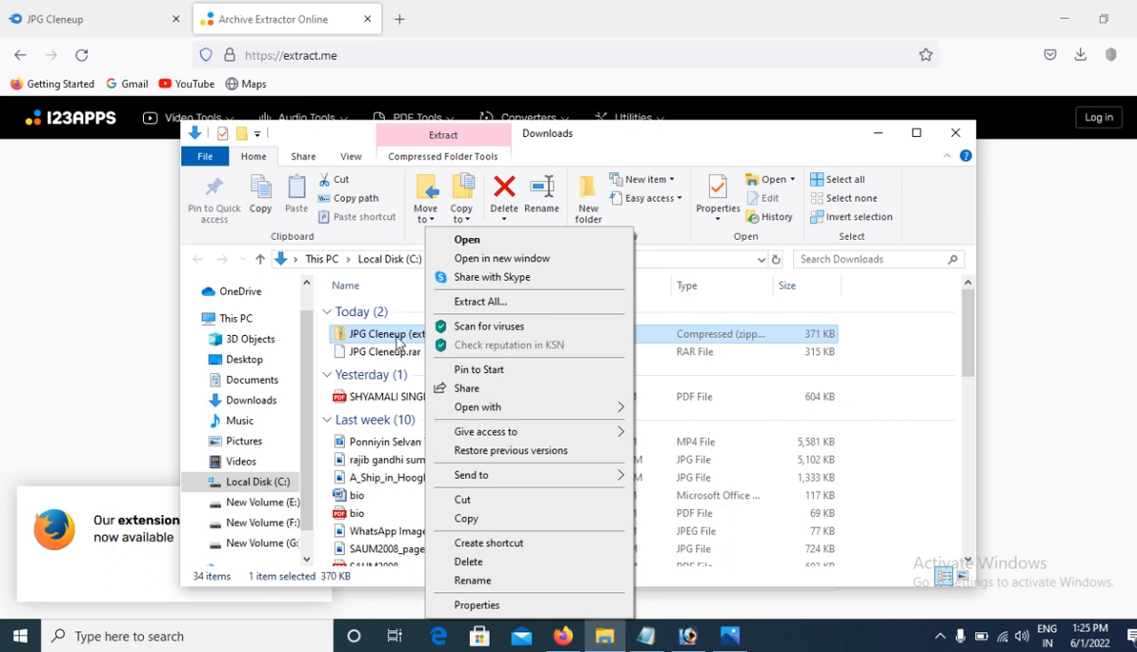
pyautogui.click(491, 302)
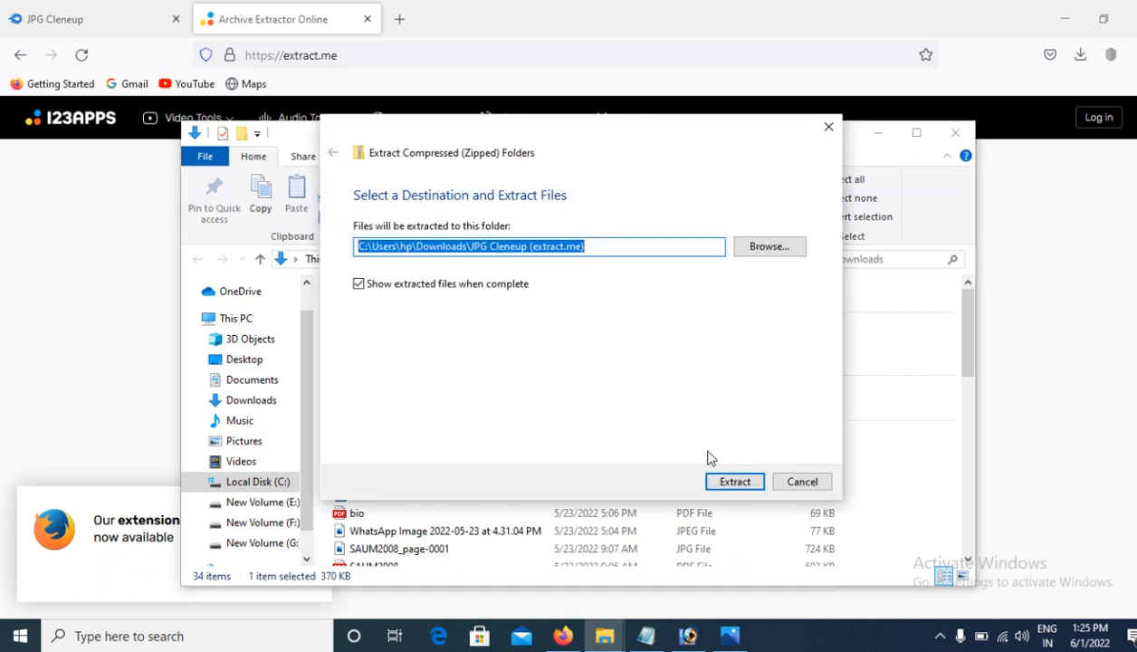
pyautogui.click(733, 482)
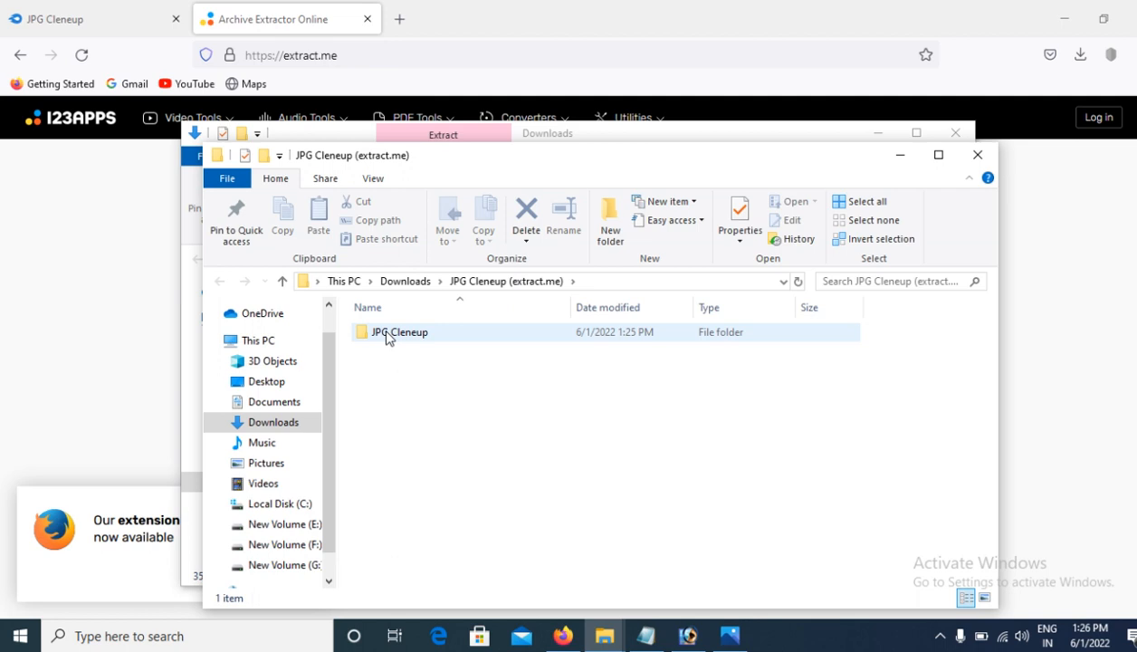
pyautogui.rightClick(388, 336)
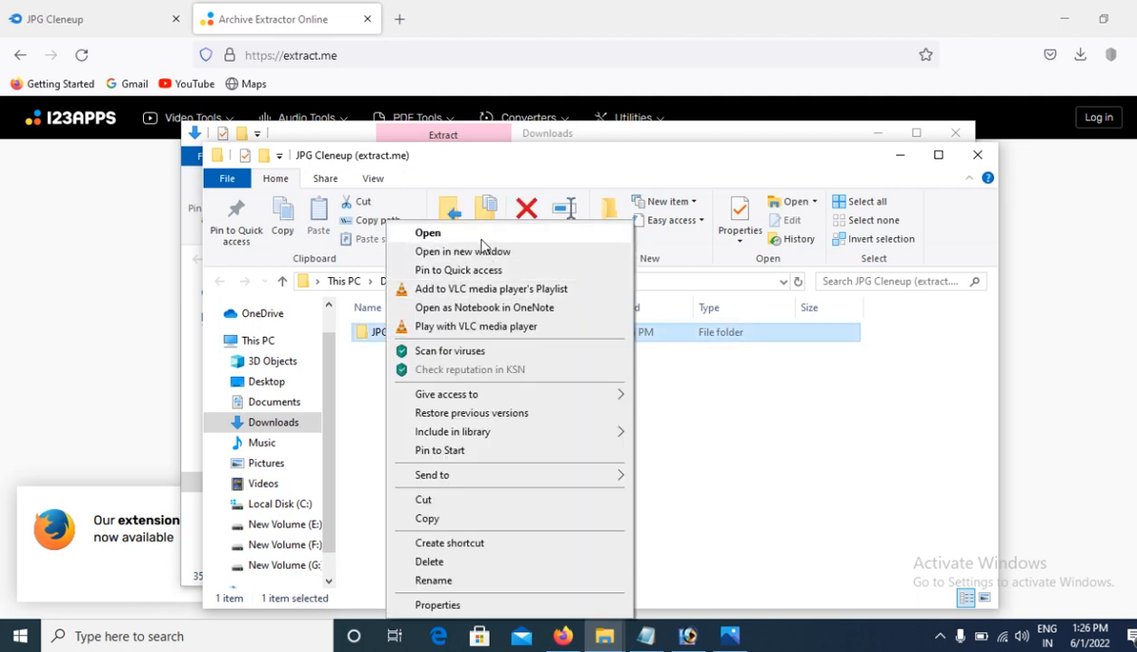
pyautogui.click(472, 234)
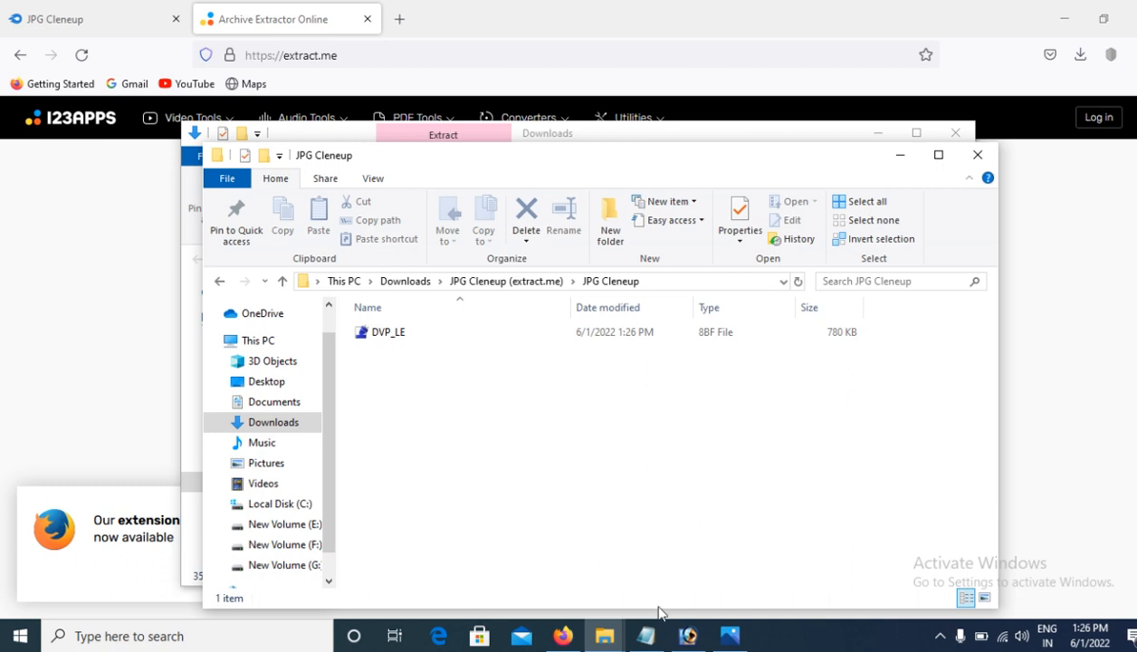
# Step: Switch to Photoshop and check which Noise filters are currently available
pyautogui.click(688, 637)
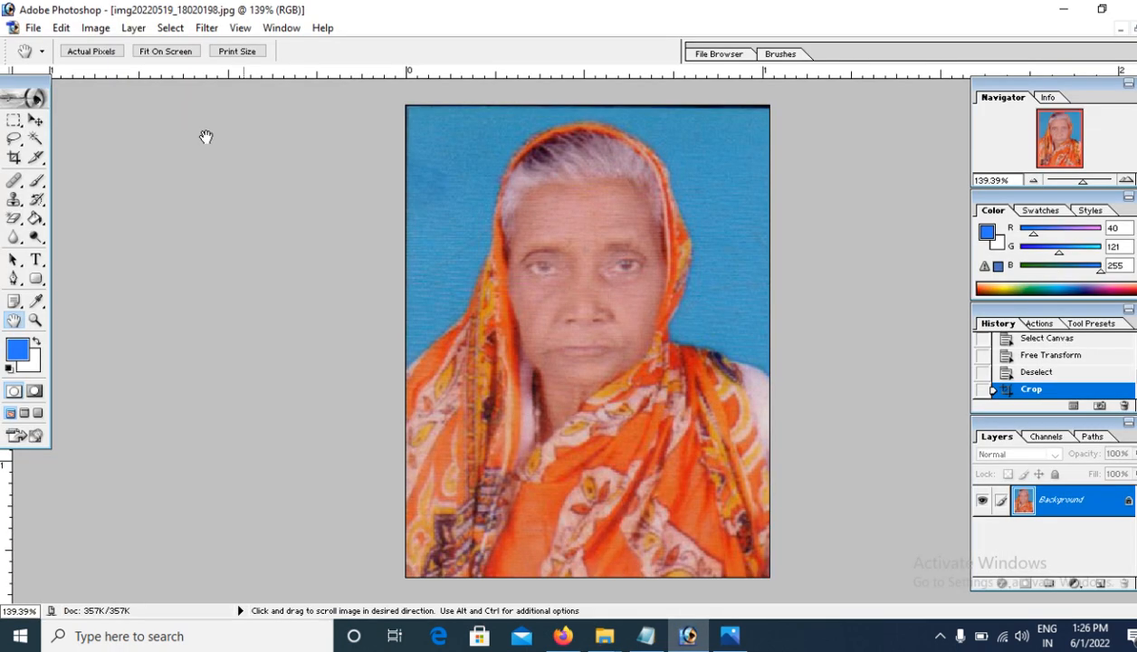
pyautogui.click(206, 31)
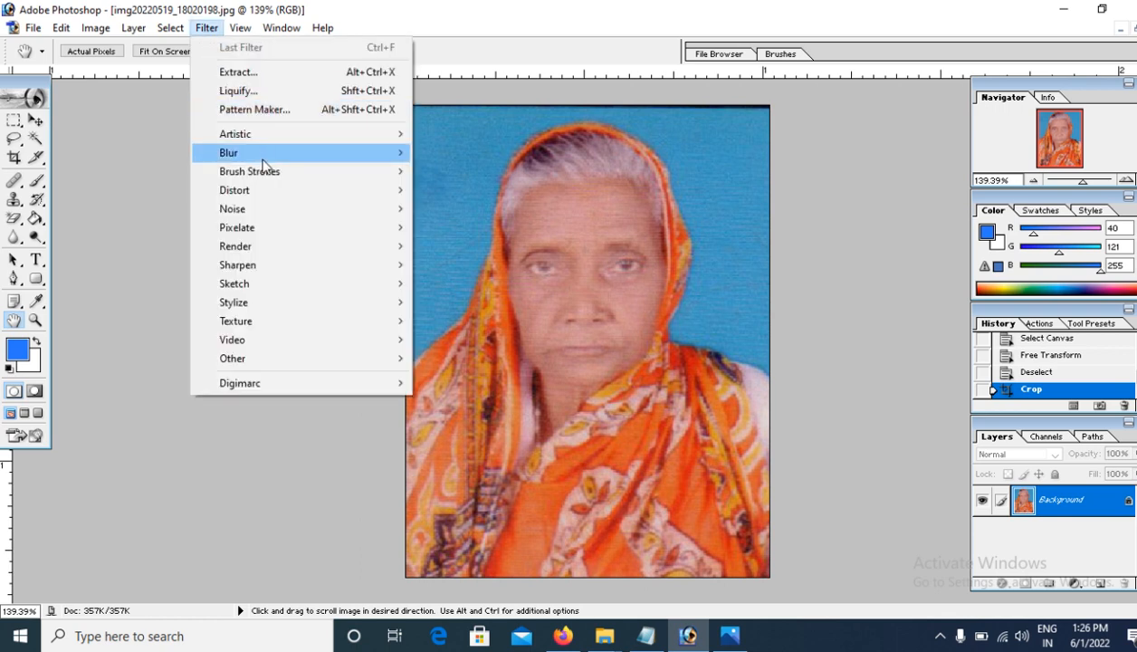
pyautogui.moveTo(253, 216)
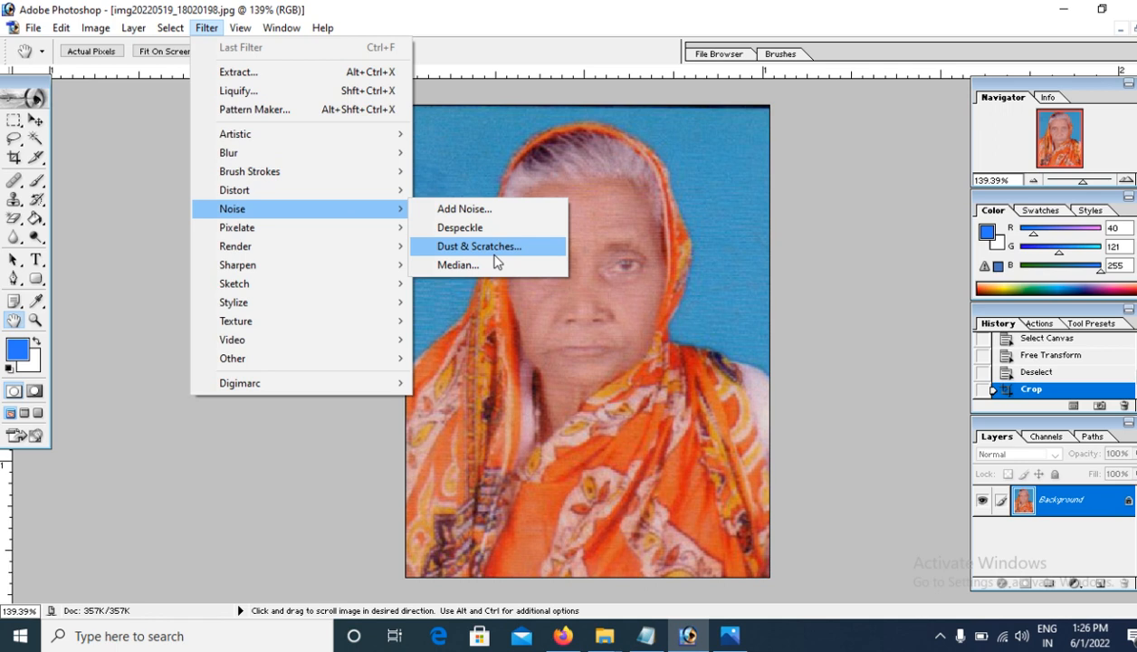
pyautogui.click(786, 337)
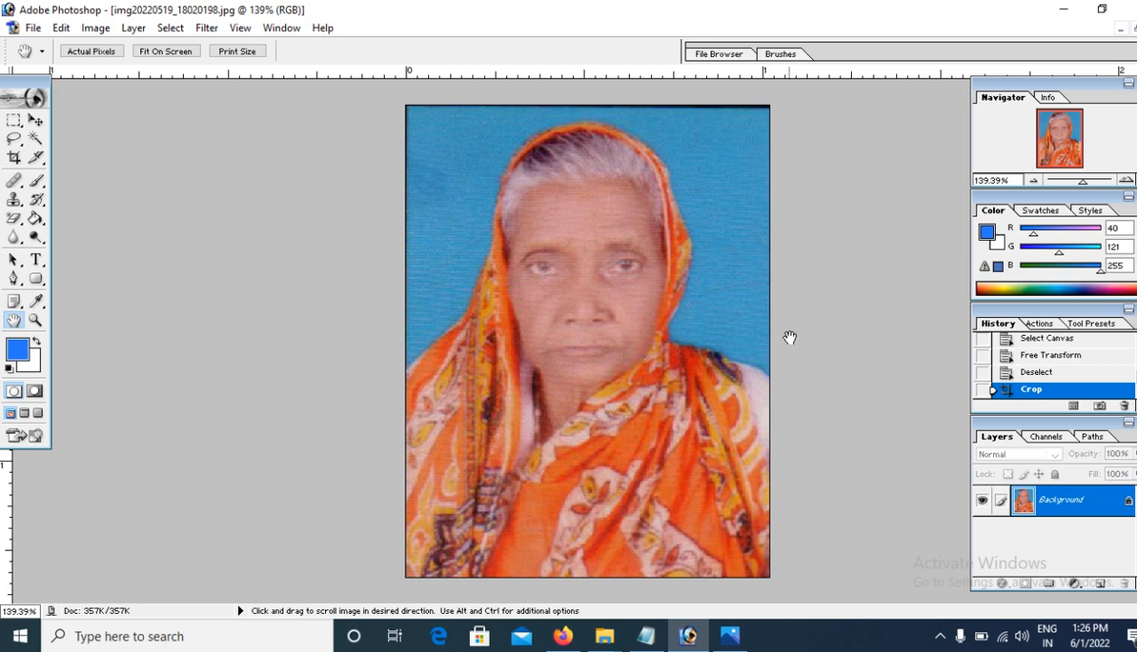
# Step: Switch to File Explorer and browse to C:\Program Files (x86)\Adobe\Photoshop 7.0\Plug-Ins\Filters
pyautogui.click(607, 645)
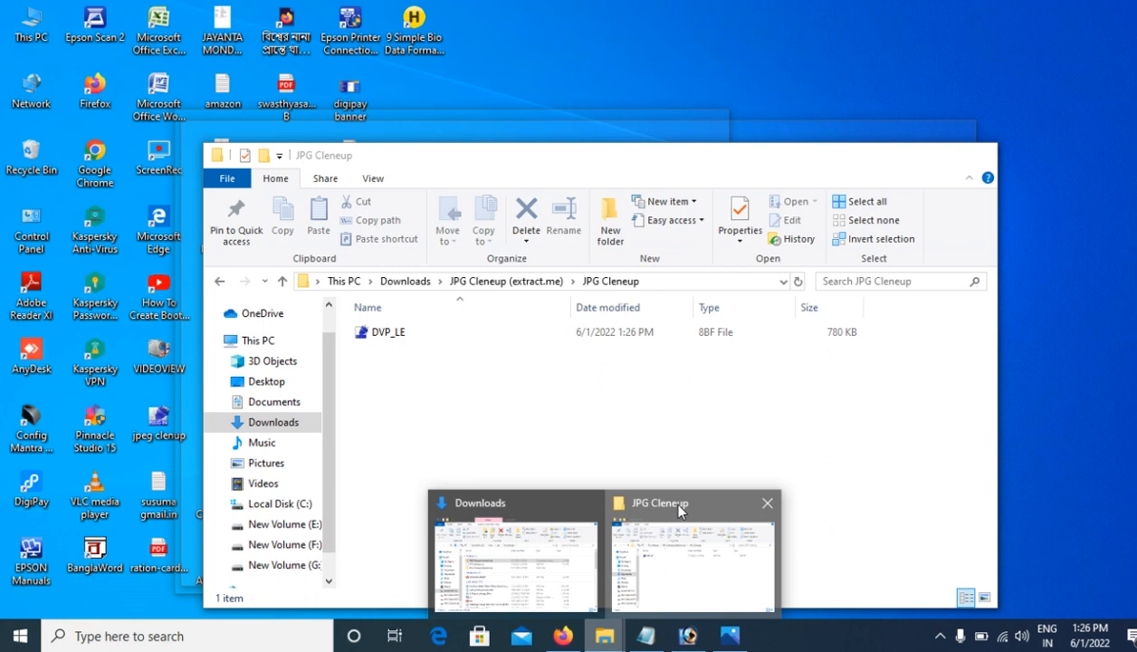
pyautogui.click(680, 513)
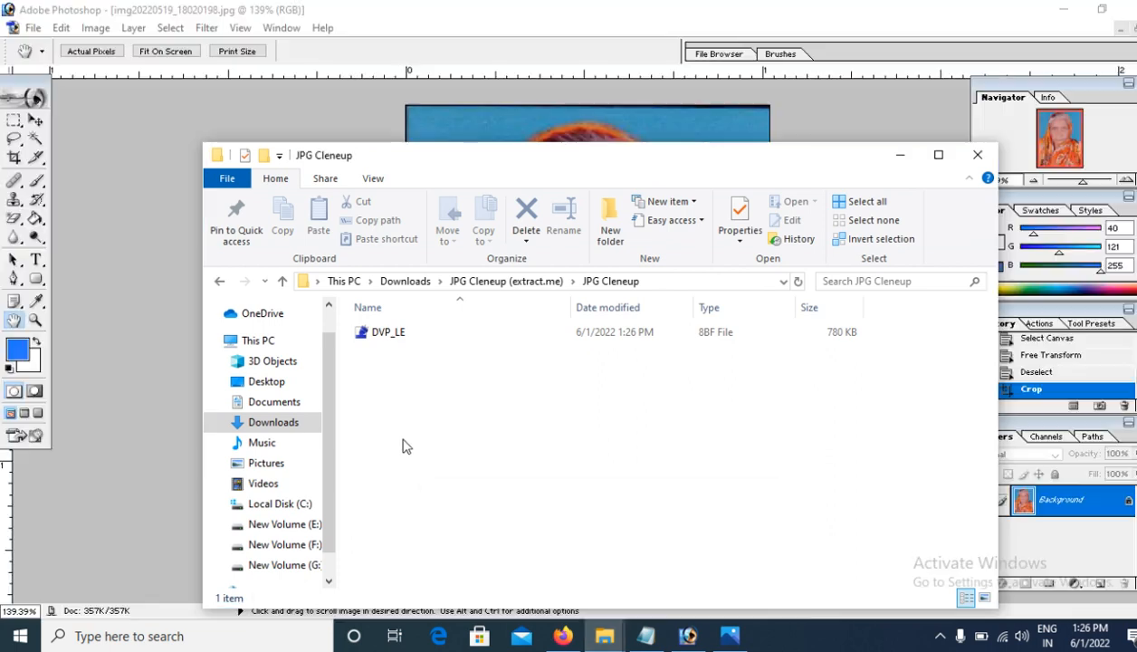
pyautogui.click(277, 506)
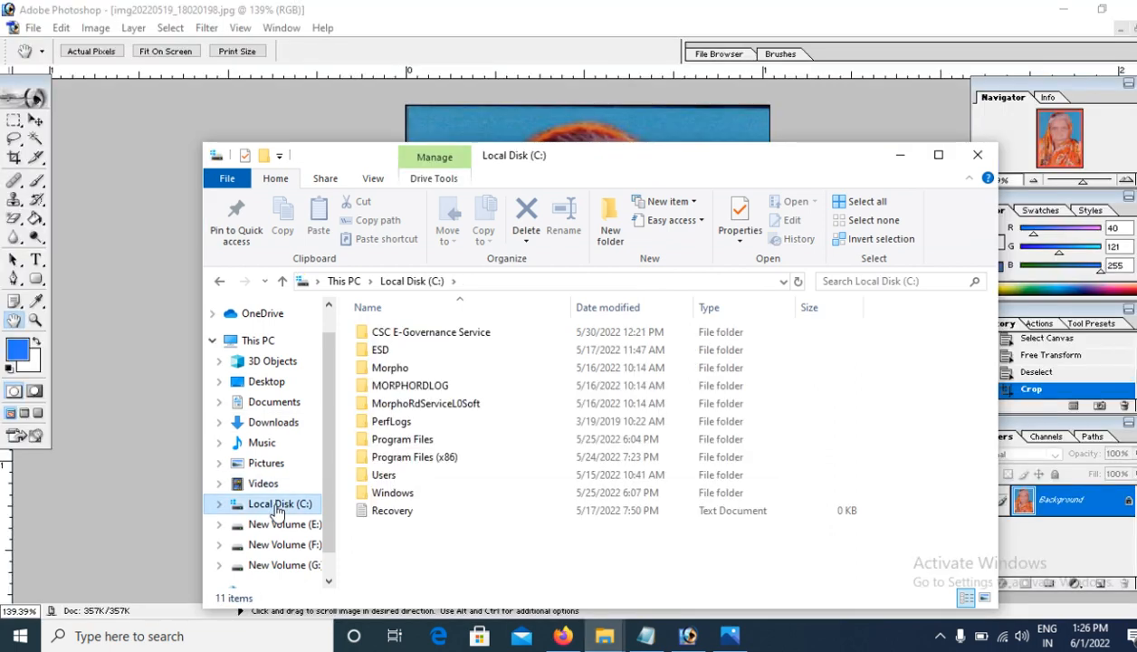
pyautogui.doubleClick(449, 461)
pyautogui.click(405, 335)
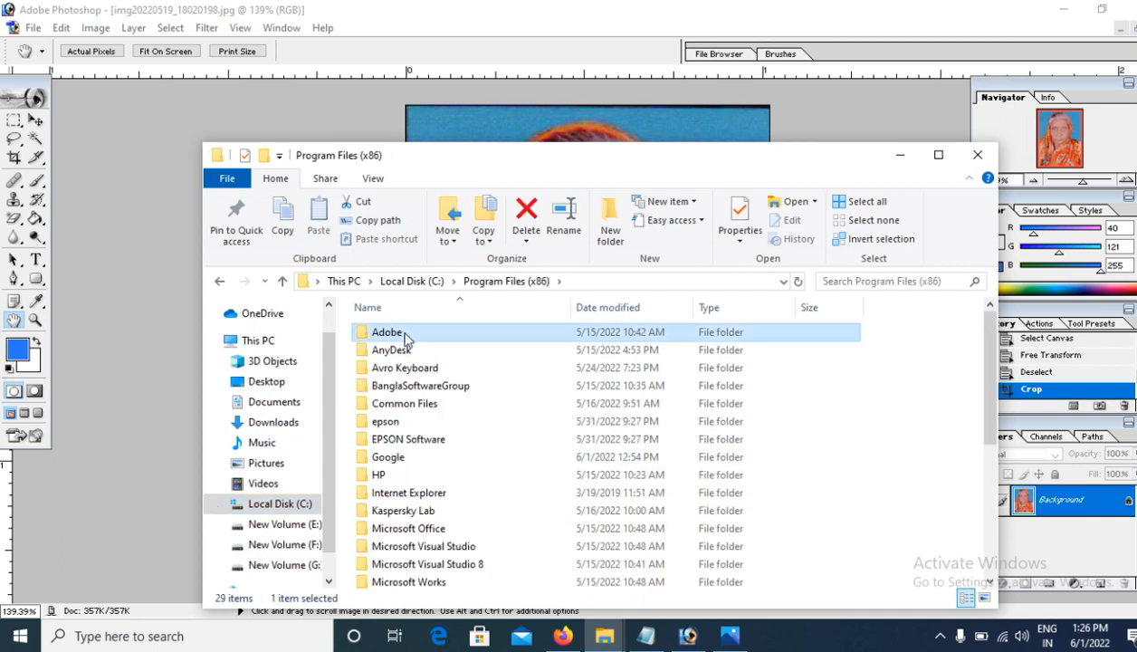
pyautogui.doubleClick(404, 335)
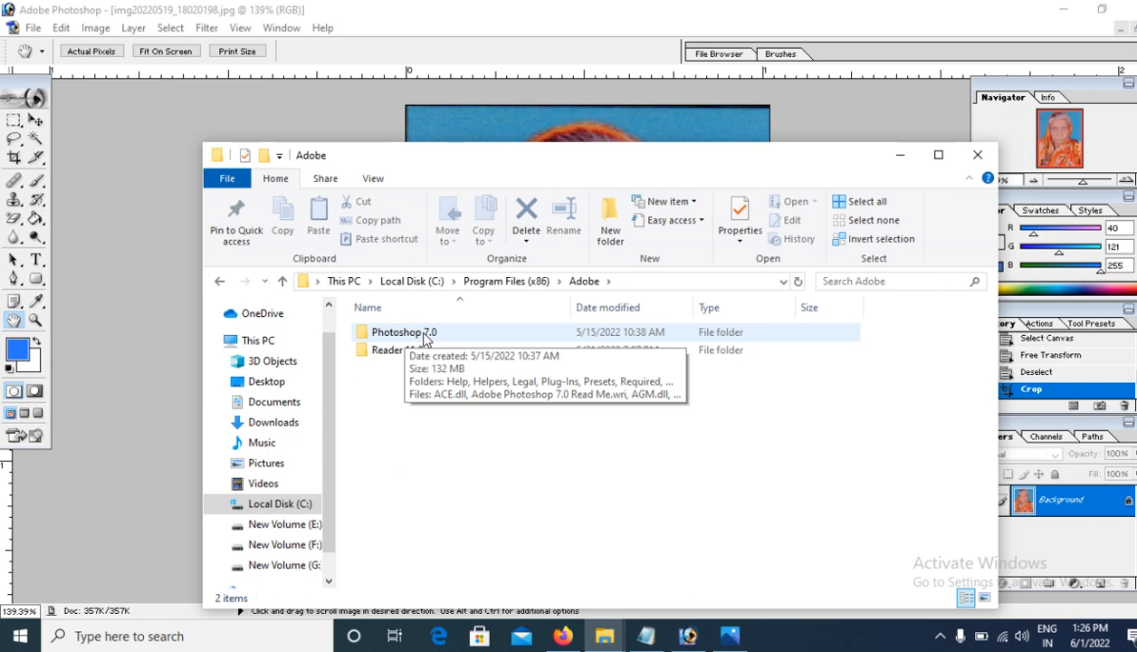
pyautogui.doubleClick(423, 334)
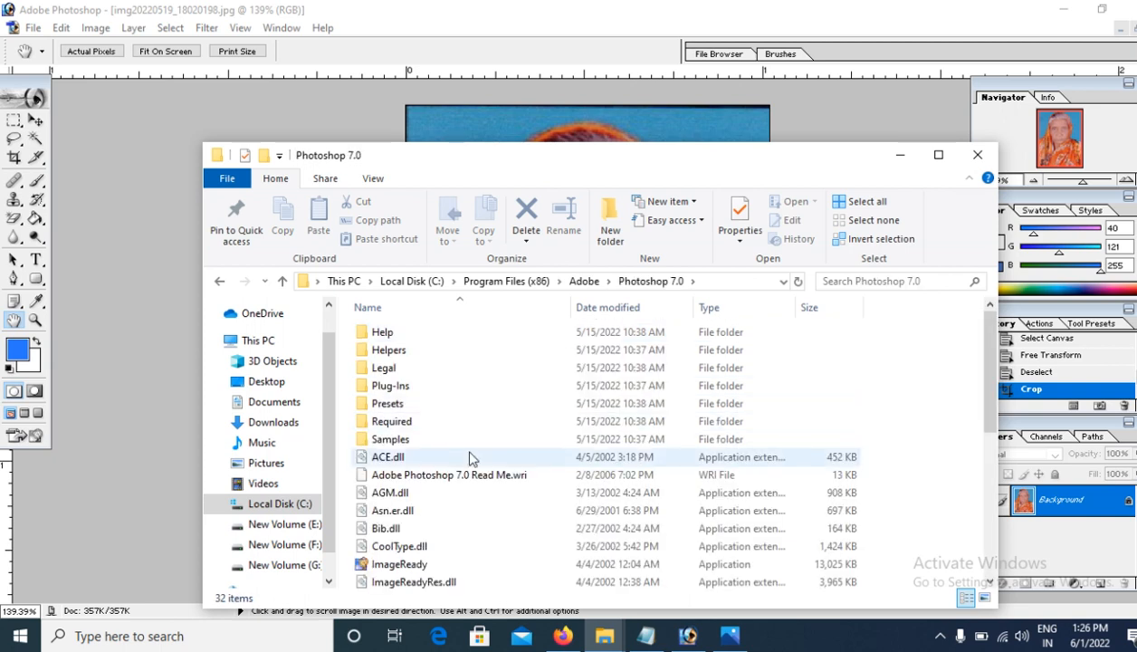
pyautogui.doubleClick(422, 391)
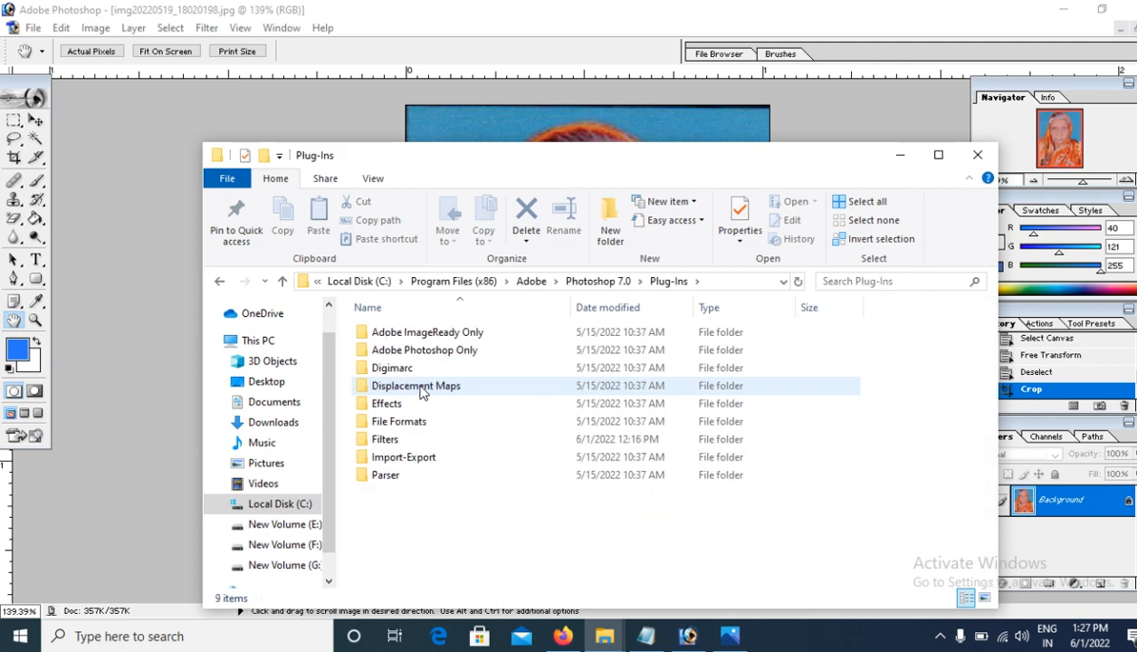
pyautogui.doubleClick(383, 440)
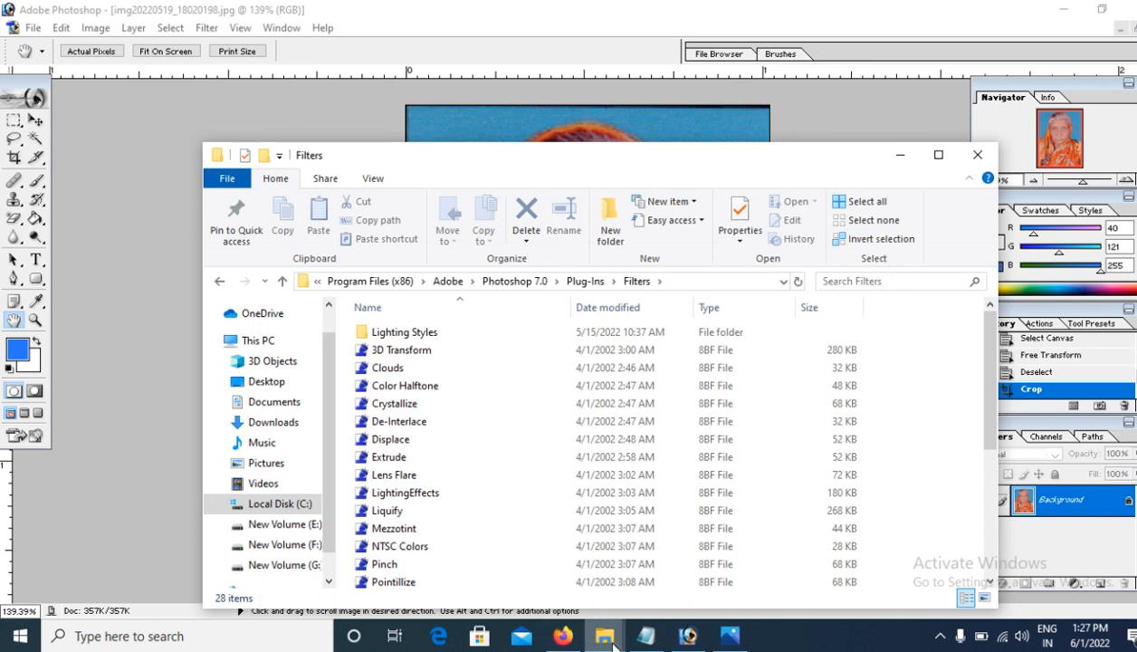
# Step: Copy the DVP_LE plug-in file from the JPG Cleneup subfolder of JPG Cleneup (extract.me) in Downloads
pyautogui.moveTo(613, 642)
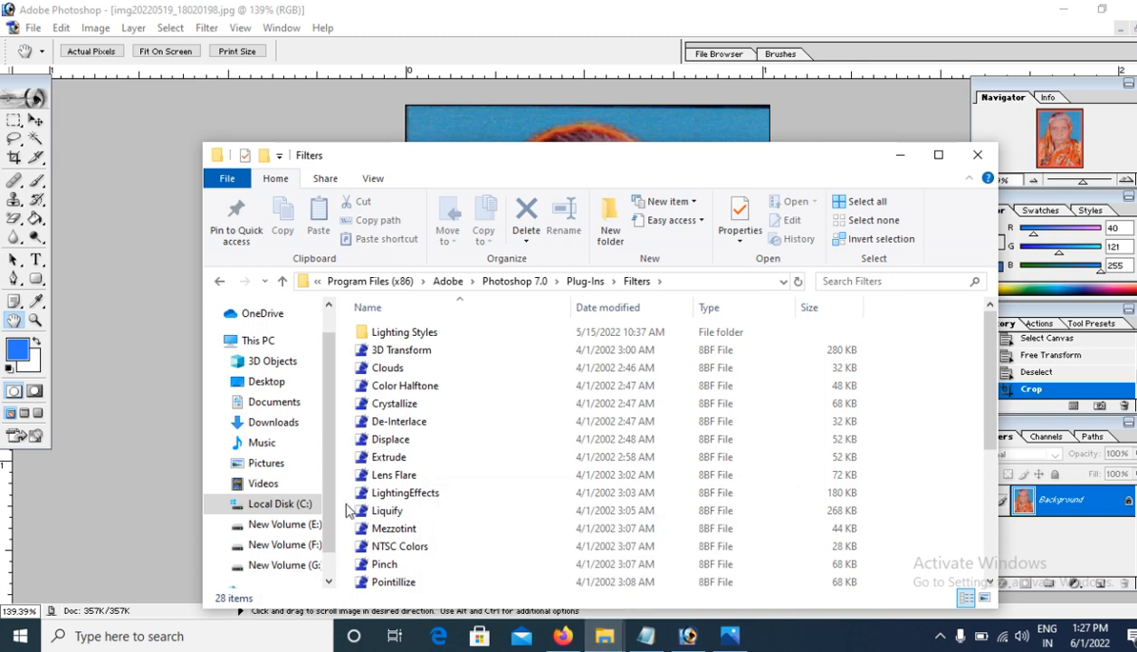
pyautogui.click(273, 422)
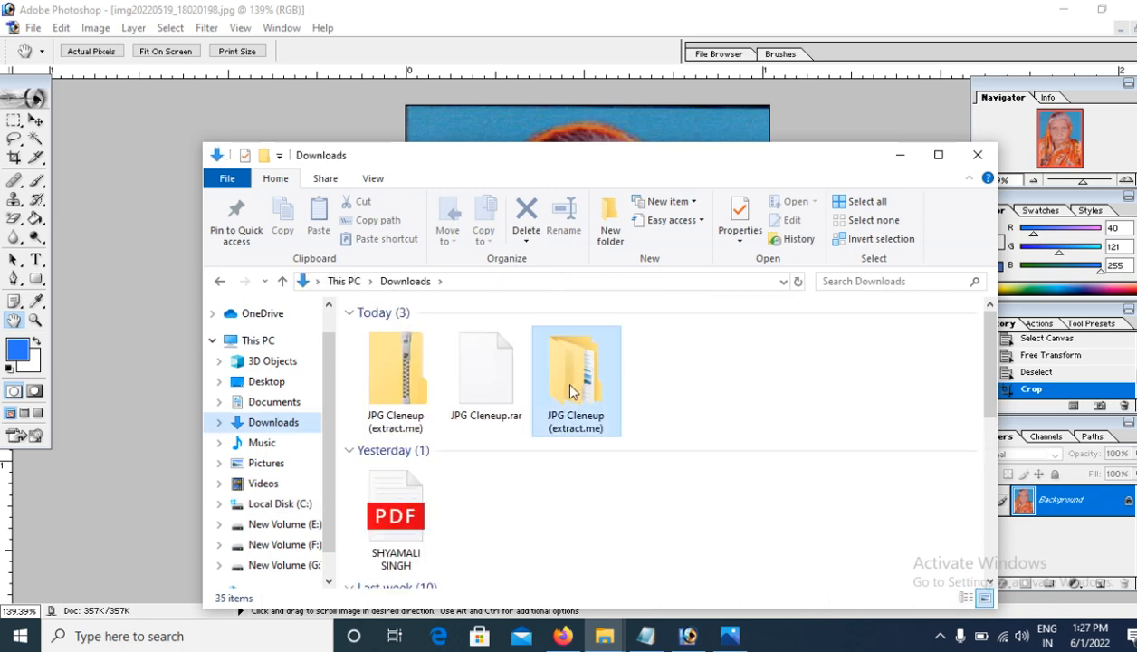
pyautogui.doubleClick(570, 391)
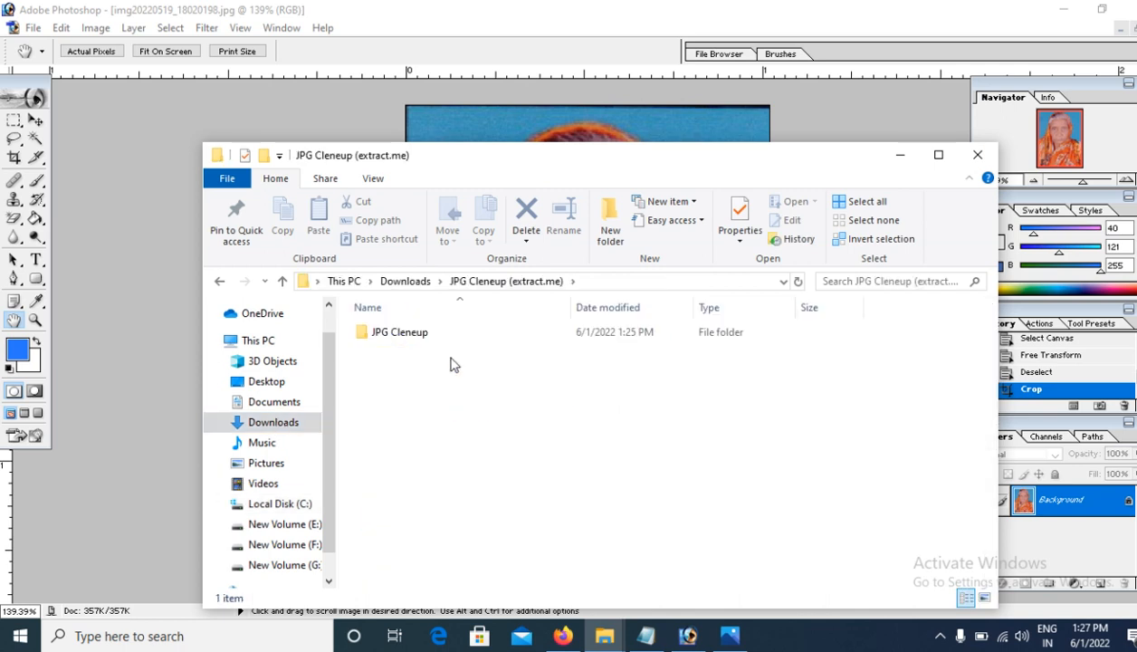
pyautogui.click(433, 336)
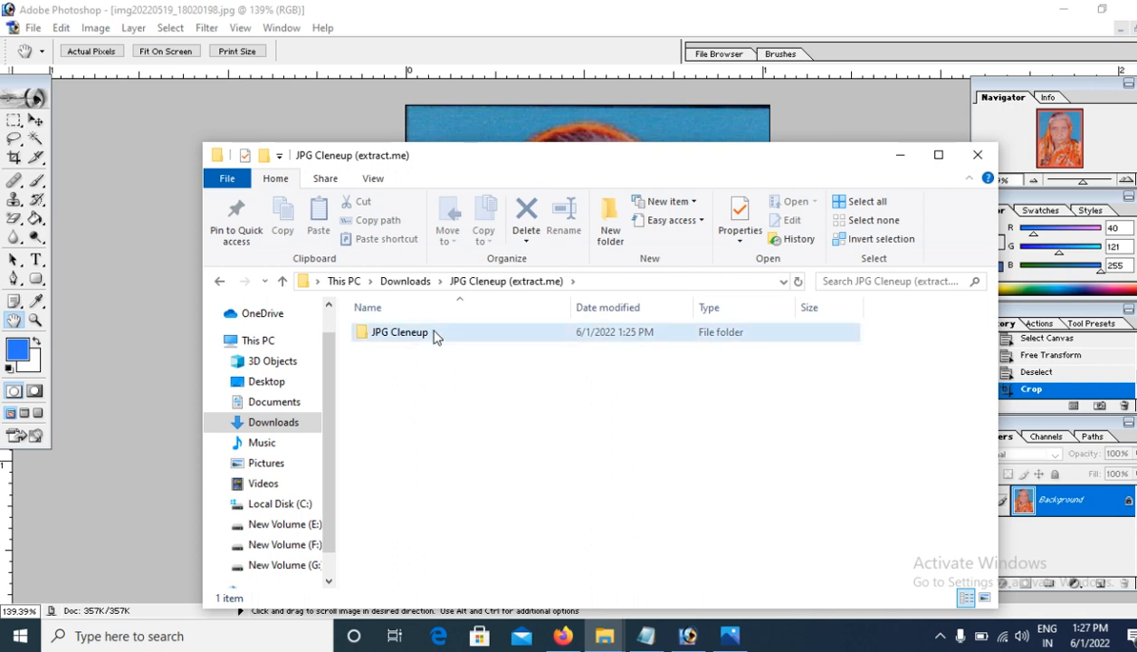
pyautogui.doubleClick(434, 336)
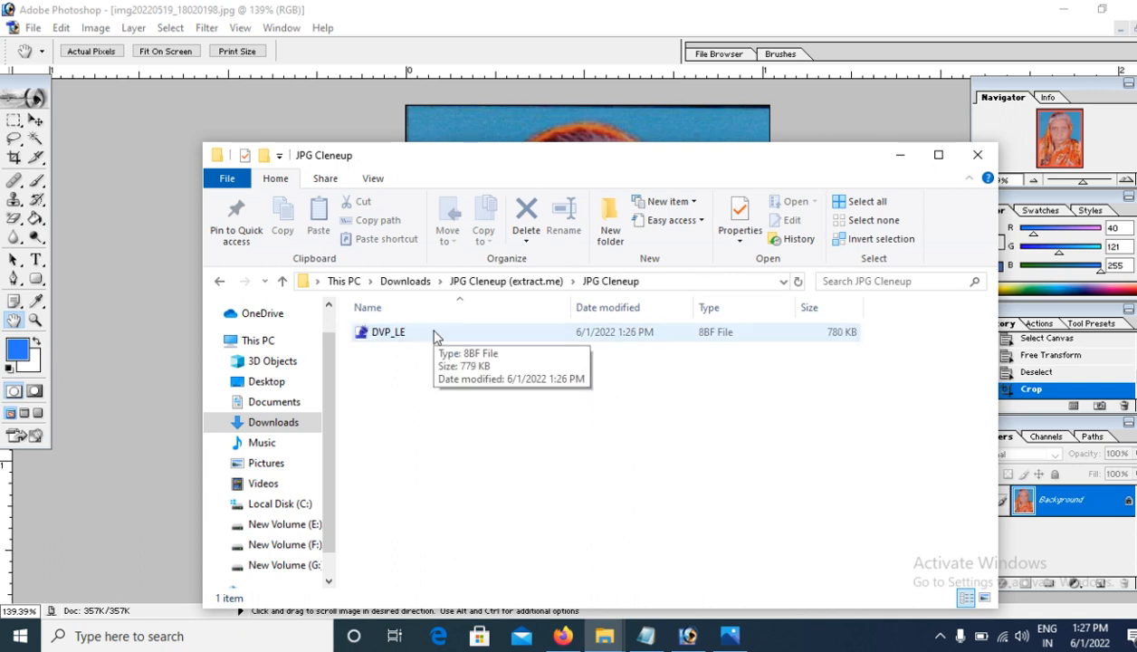
pyautogui.rightClick(434, 336)
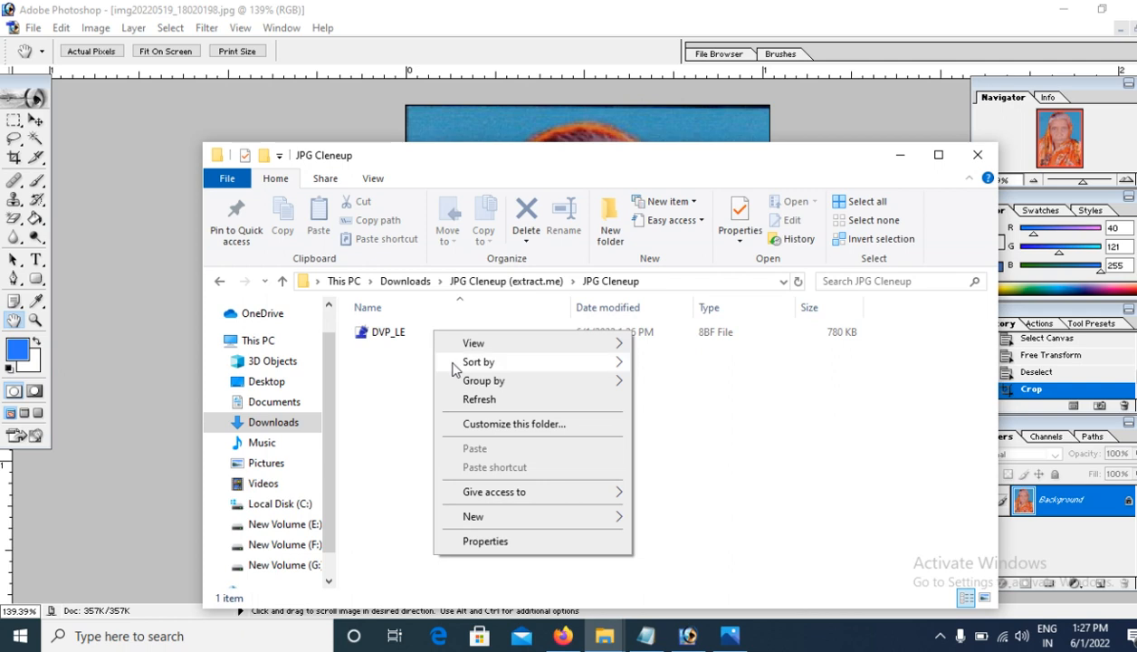
pyautogui.click(406, 334)
pyautogui.rightClick(407, 334)
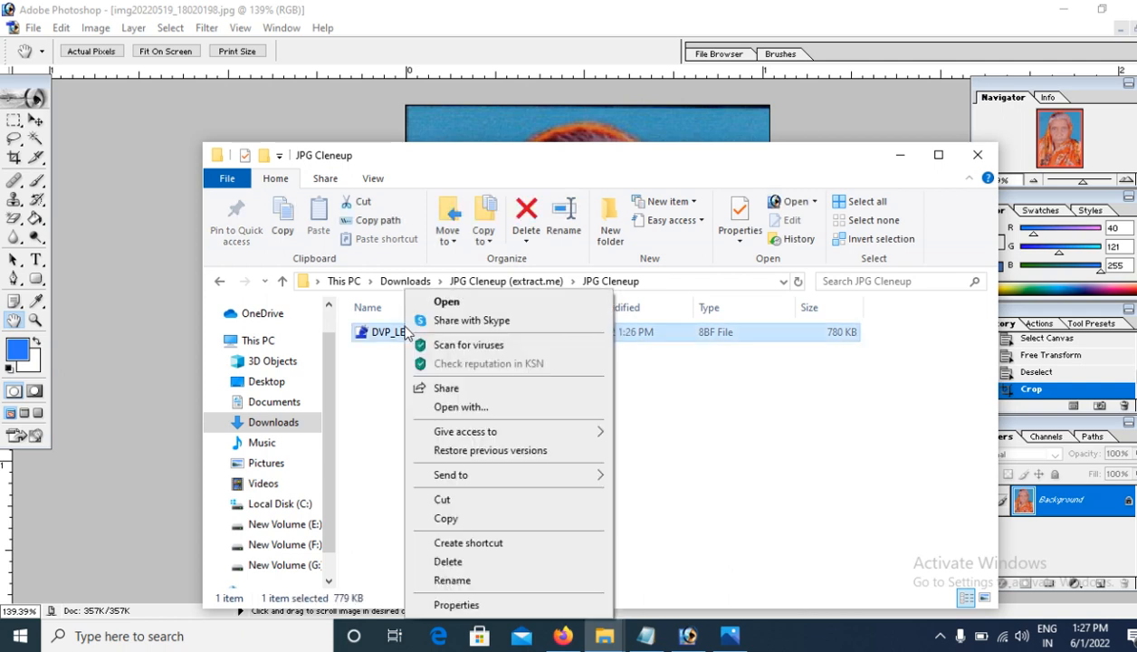
pyautogui.click(443, 520)
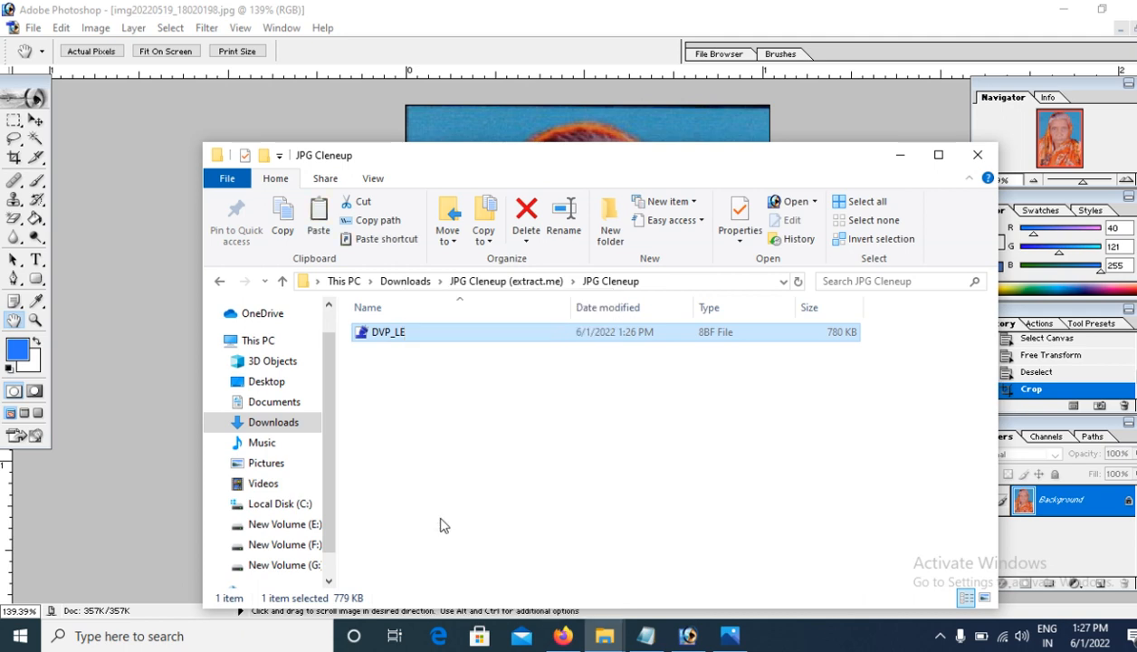
# Step: Browse to C:\Program Files (x86)\Adobe\Photoshop 7.0\Plug-Ins\Filters
pyautogui.click(290, 511)
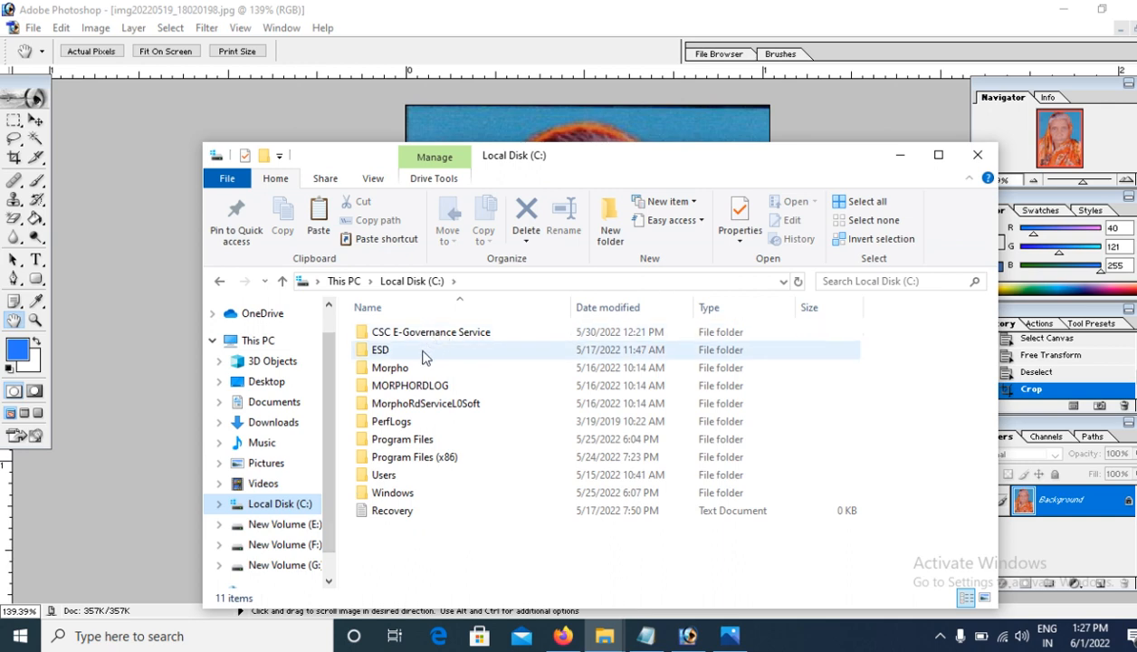
pyautogui.doubleClick(418, 457)
pyautogui.click(420, 335)
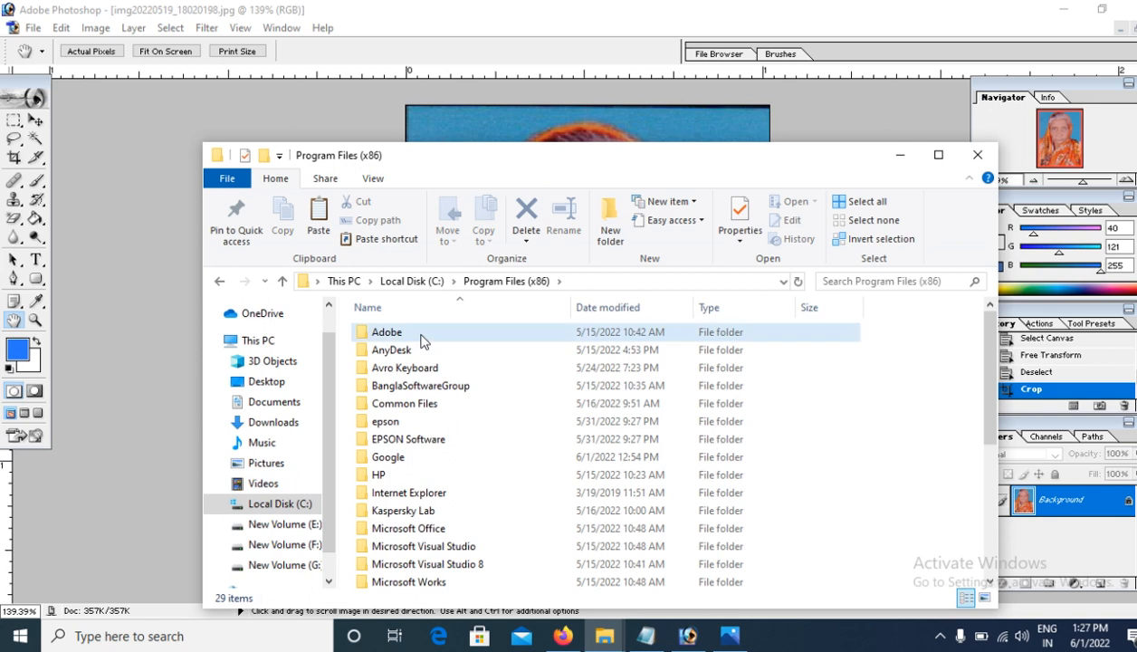
pyautogui.doubleClick(420, 336)
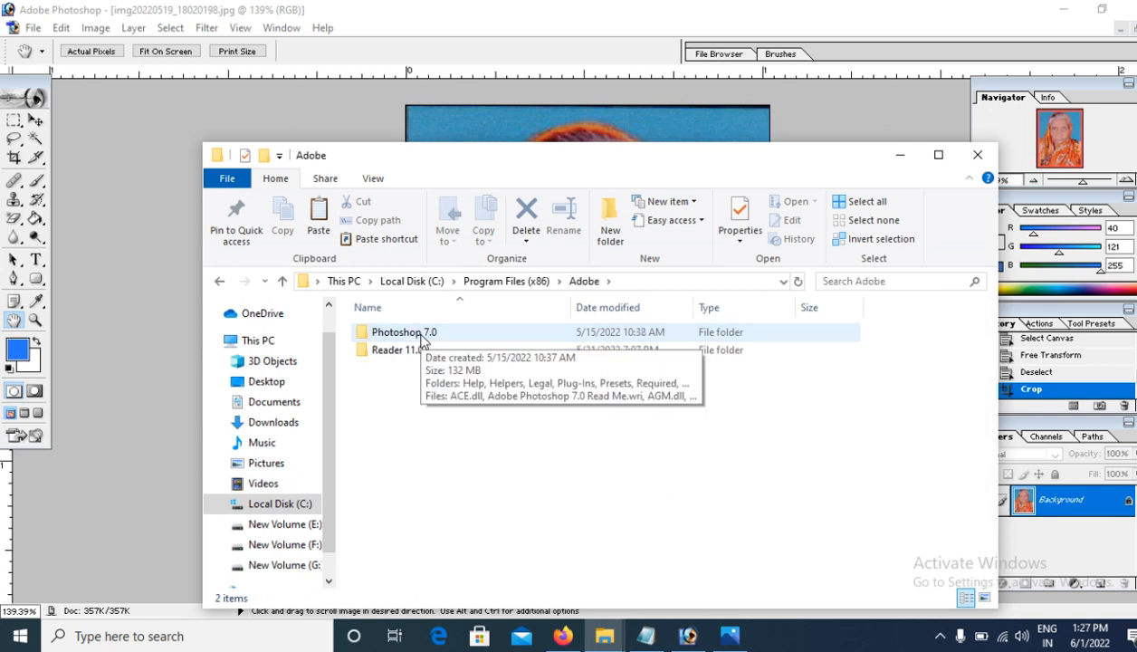
pyautogui.click(421, 337)
pyautogui.doubleClick(422, 340)
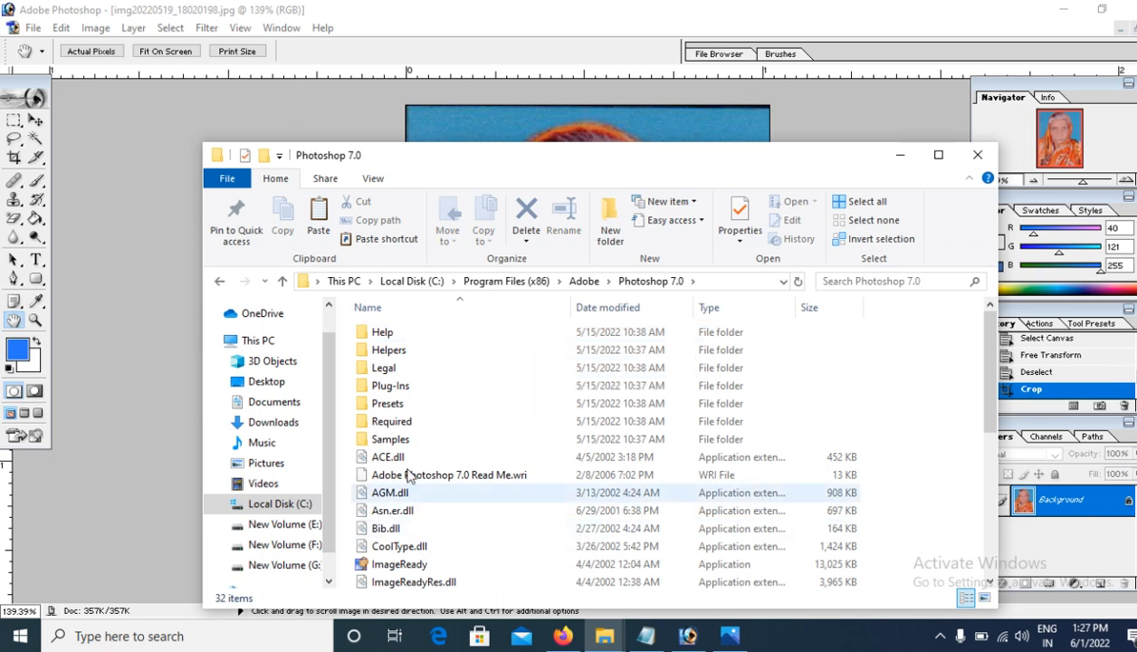
pyautogui.click(418, 390)
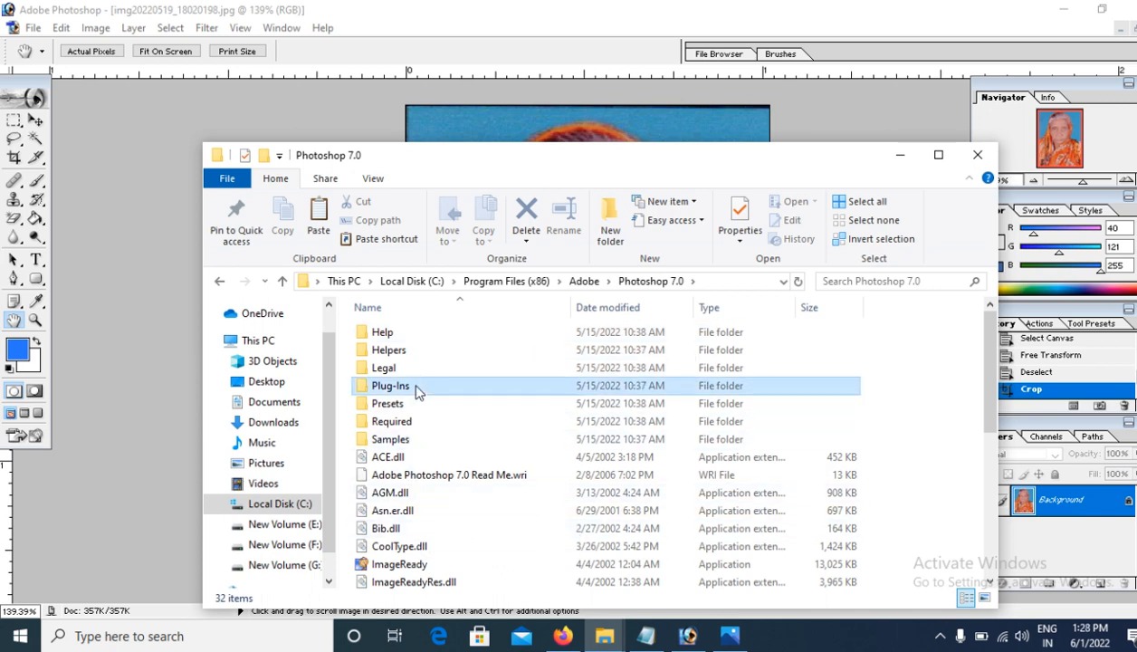
pyautogui.doubleClick(417, 389)
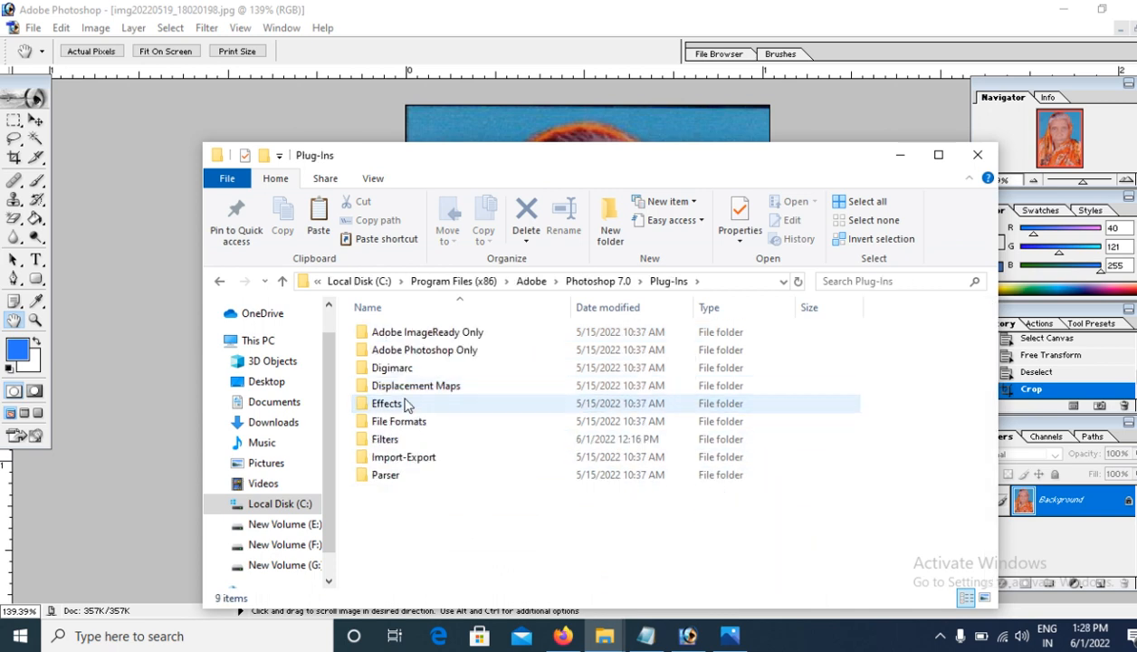
pyautogui.doubleClick(386, 440)
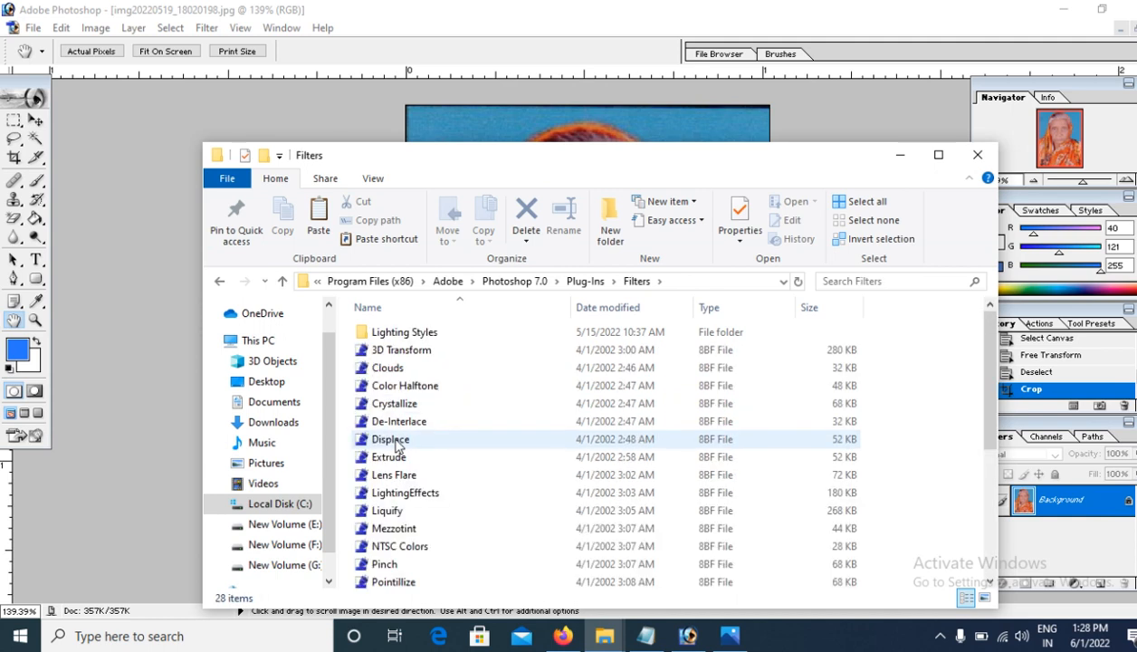
# Step: Paste the DVP_LE plug-in into the Filters folder, granting administrator permission for the copy
pyautogui.rightClick(344, 463)
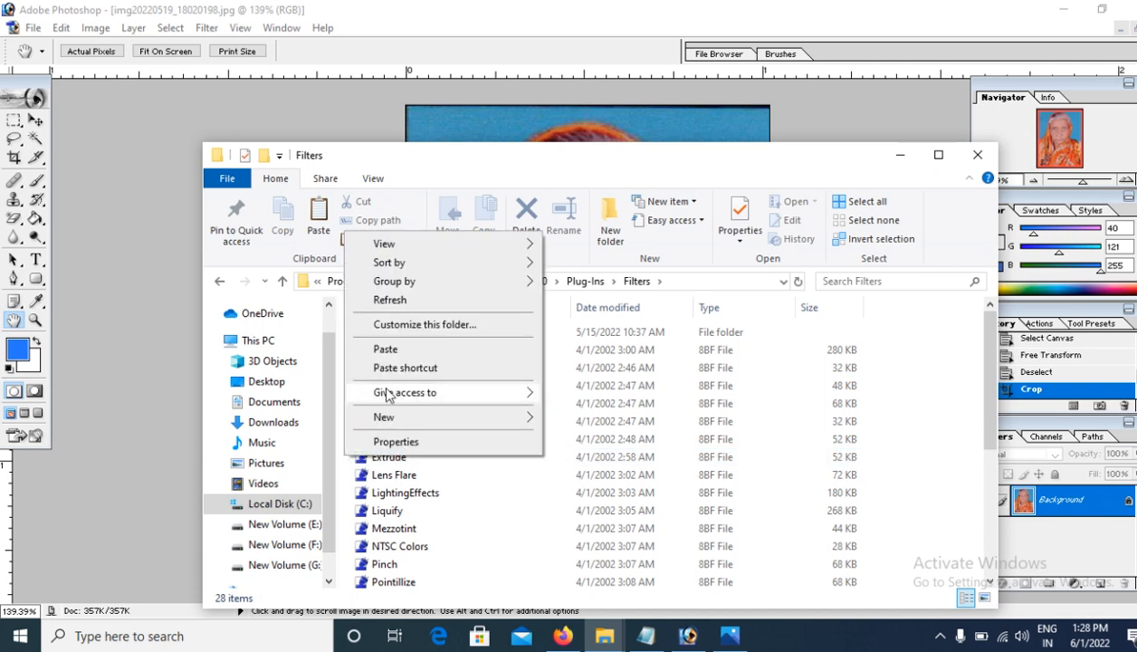
pyautogui.click(385, 348)
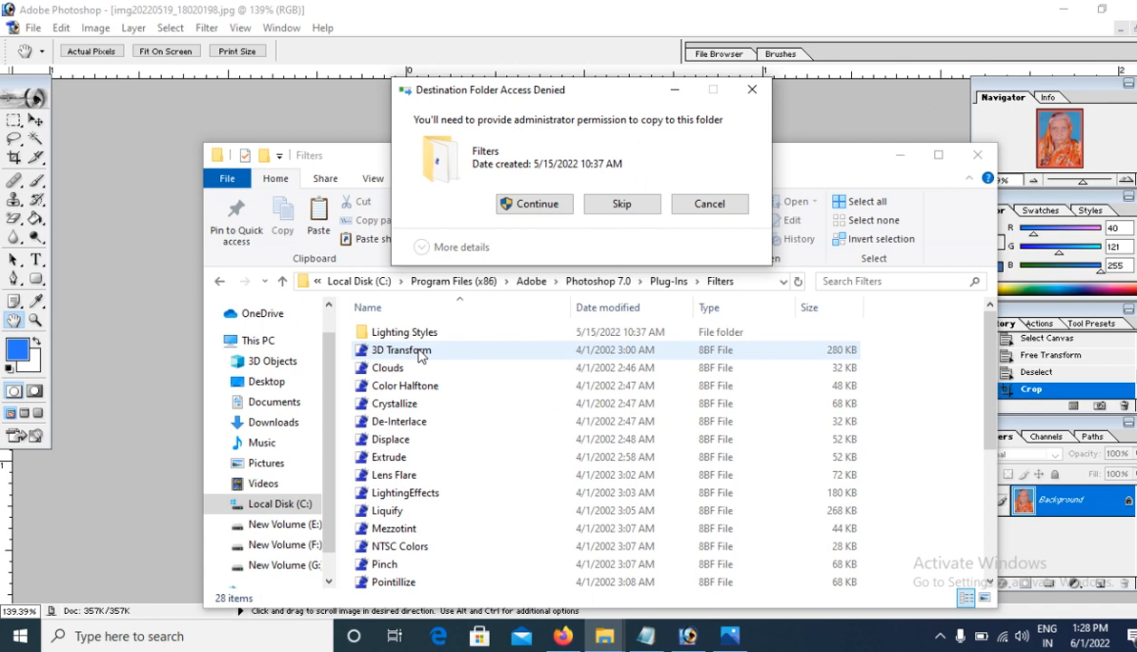
pyautogui.click(533, 205)
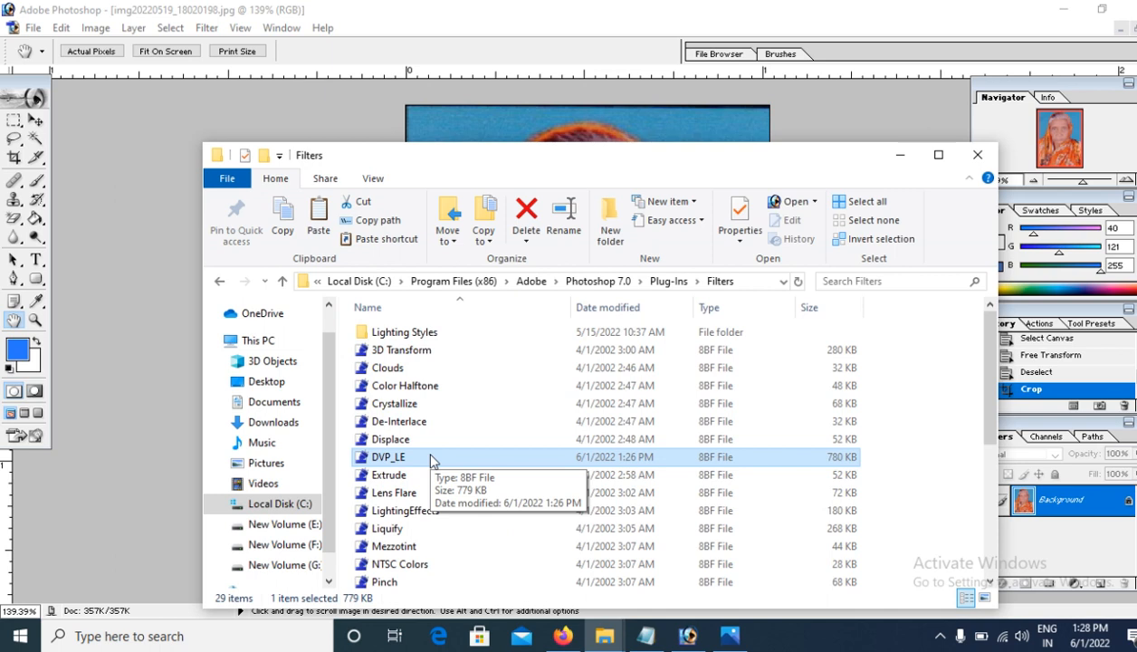
# Step: Switch back to Photoshop and check the Noise filters for the newly installed plug-in
pyautogui.click(360, 120)
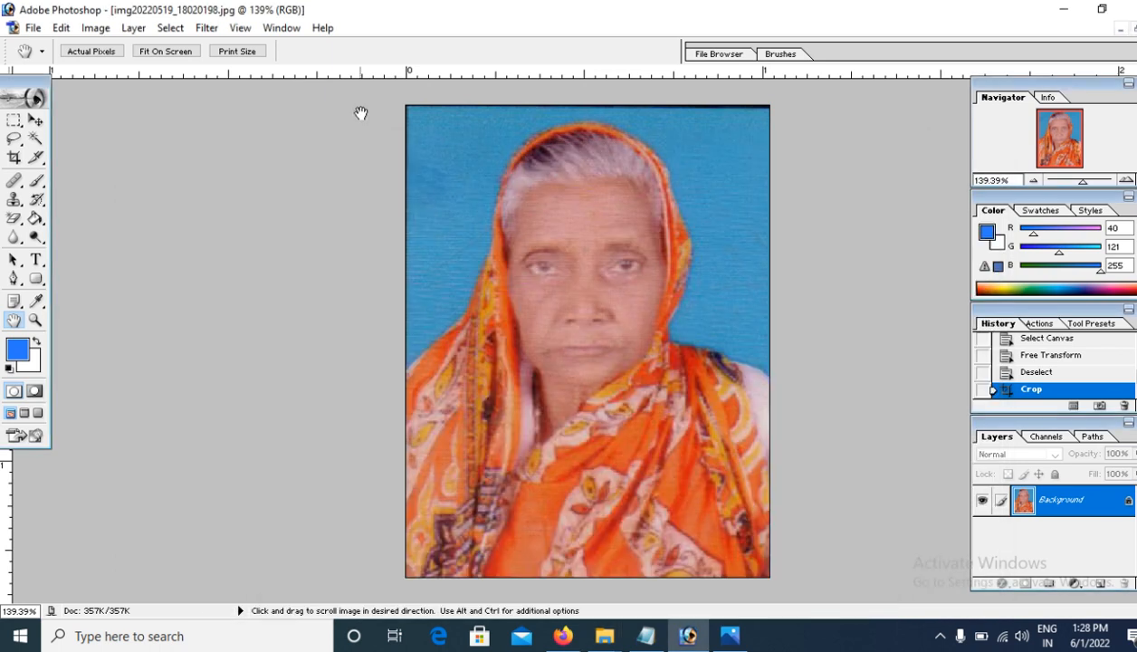
pyautogui.click(207, 29)
pyautogui.moveTo(247, 217)
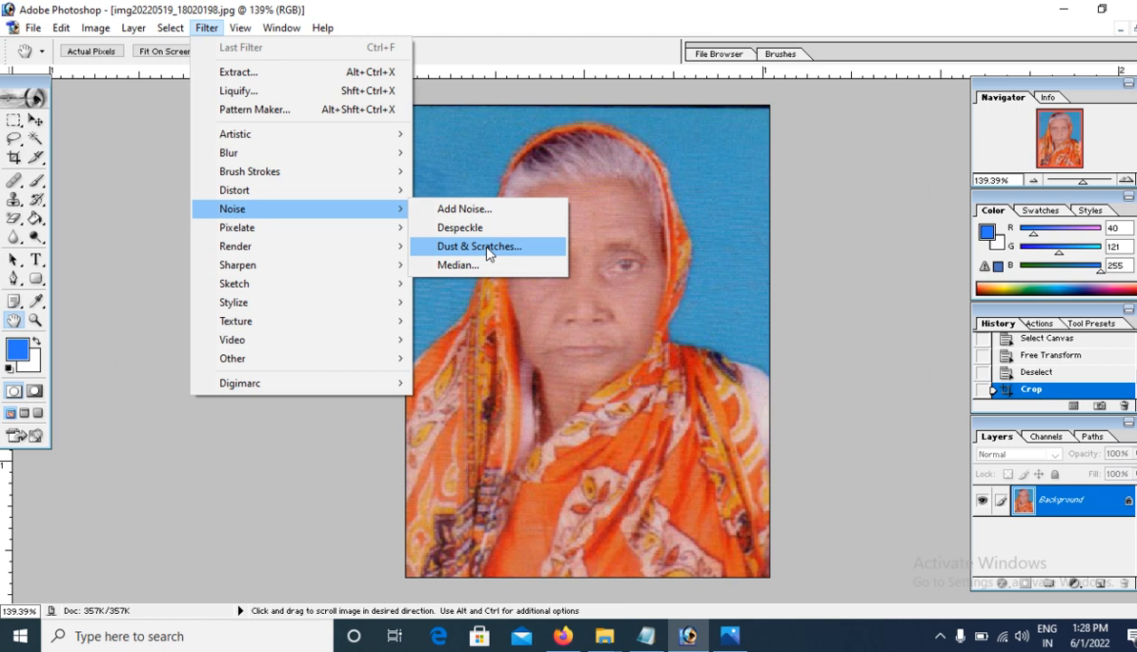
pyautogui.click(819, 207)
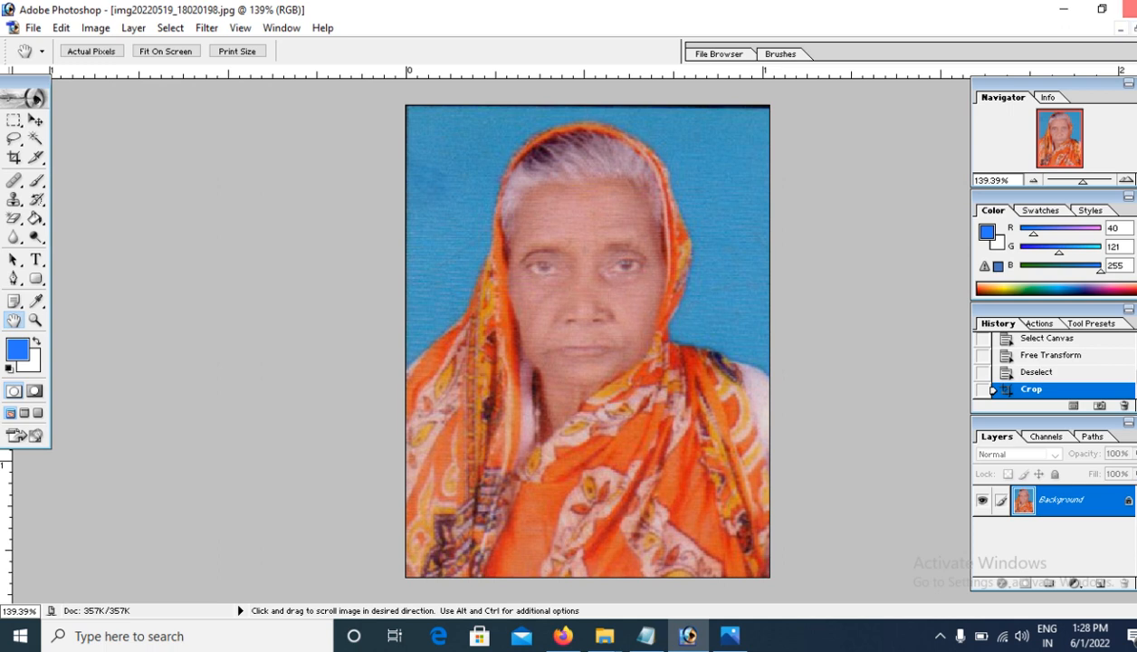
# Step: Close Photoshop without saving the portrait's changes, and relaunch Adobe Photoshop 7.0 through a Windows search for ADOBE
pyautogui.click(1131, 9)
pyautogui.click(605, 255)
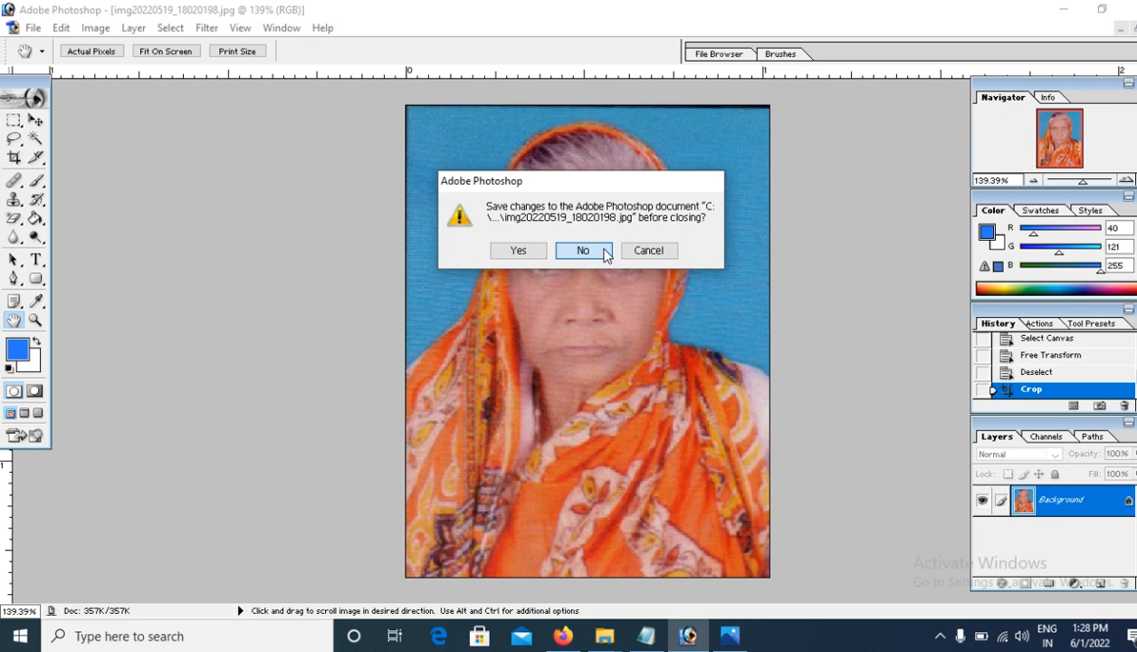
pyautogui.click(79, 635)
pyautogui.write('A')
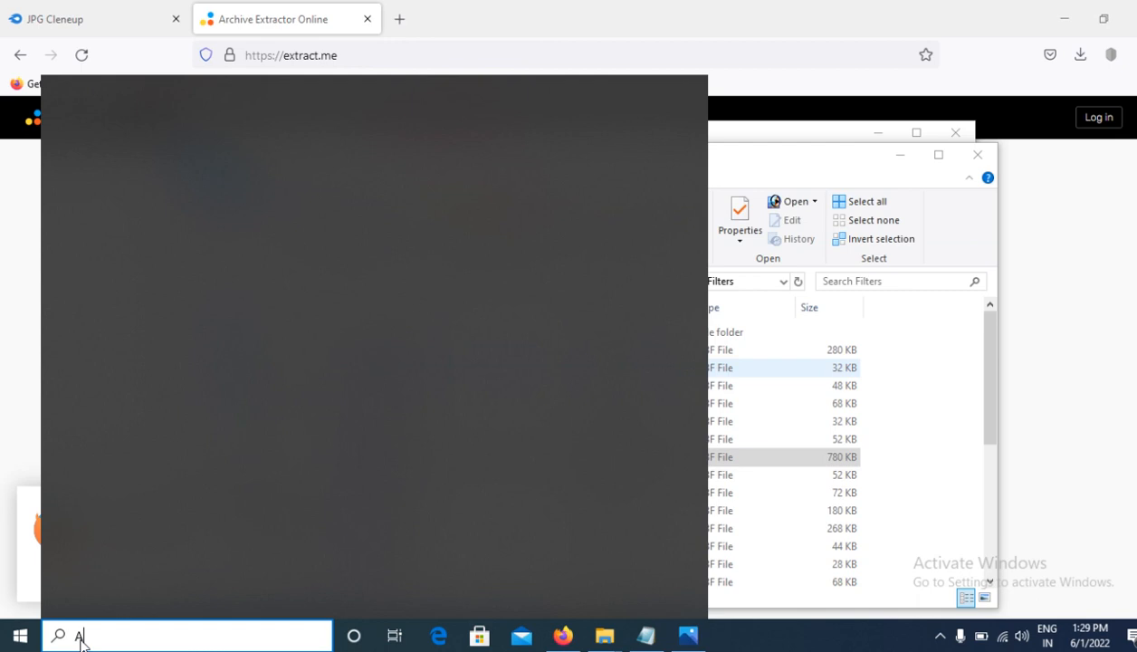
pyautogui.write('DOBE')
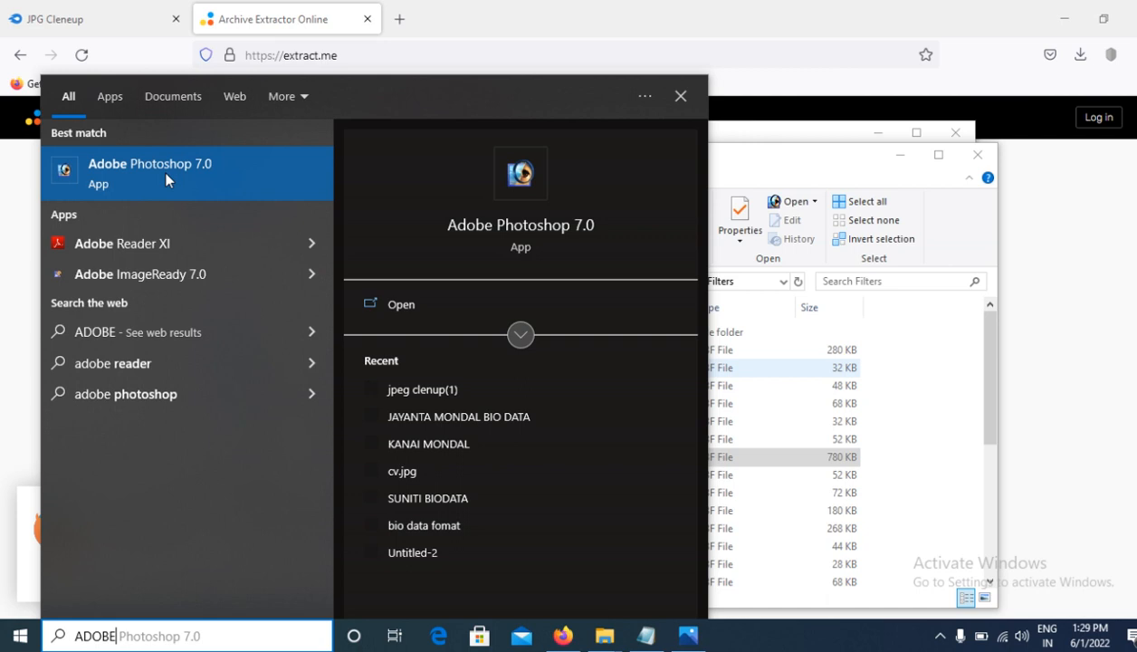
pyautogui.click(165, 178)
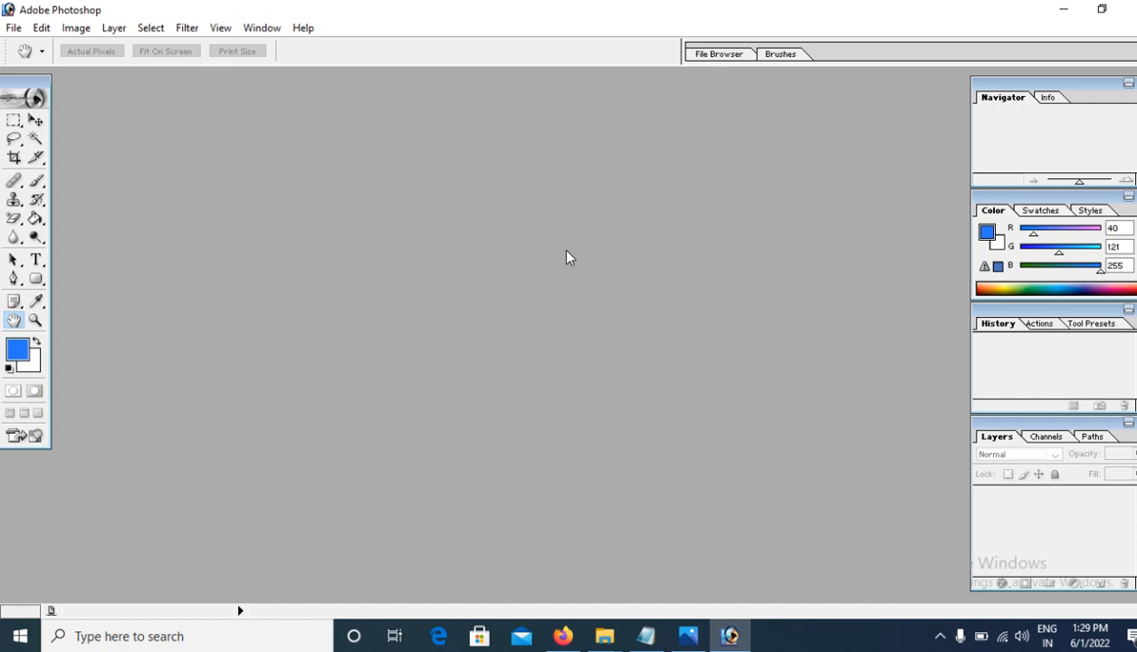
# Step: Switch to File Explorer and open the portrait img20220519_18020198 from the Documents folder in Photoshop
pyautogui.click(605, 635)
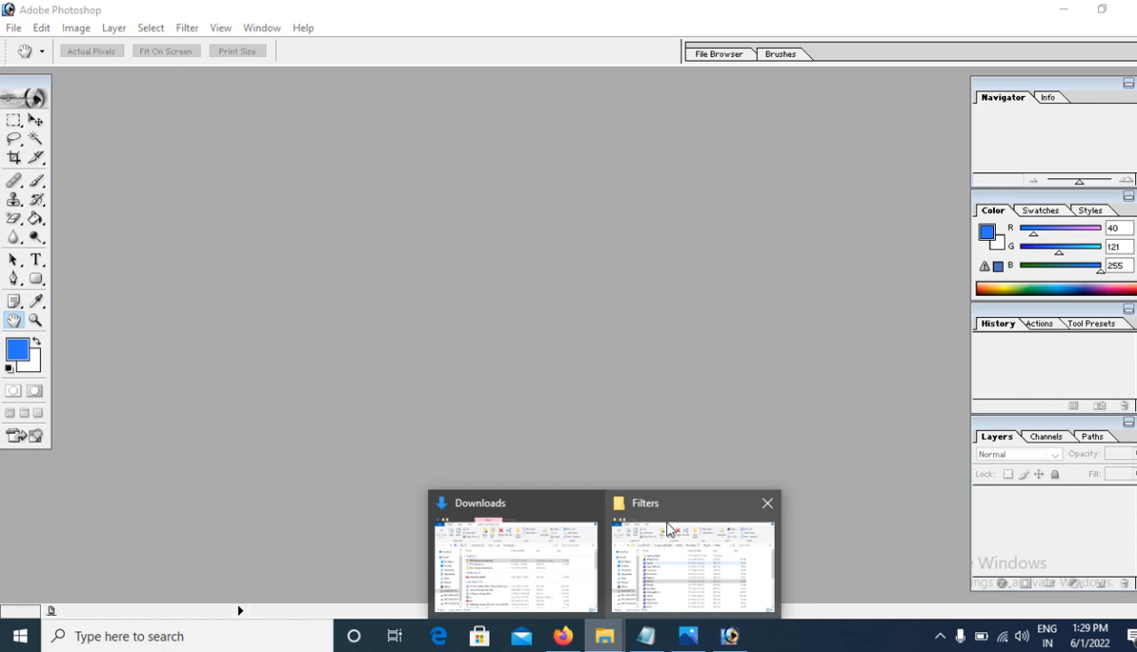
pyautogui.click(668, 529)
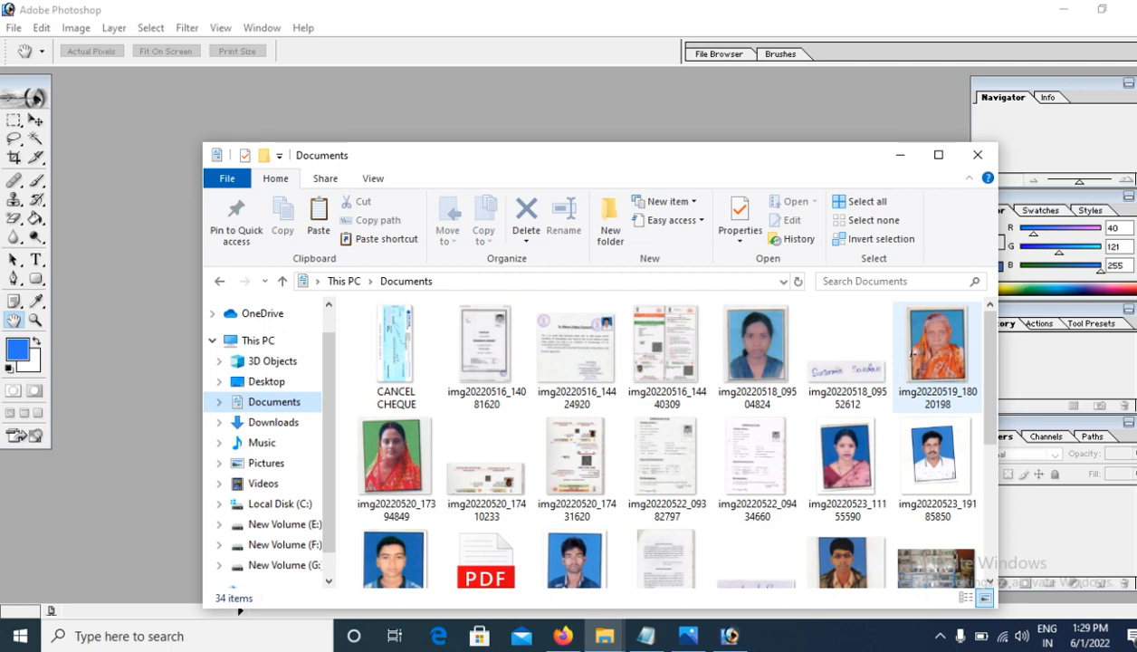
pyautogui.doubleClick(913, 355)
# Step: Apply the JPEG Clean Up noise filter to the portrait, previewing the face and raising the Smoothness slightly
pyautogui.press('c')
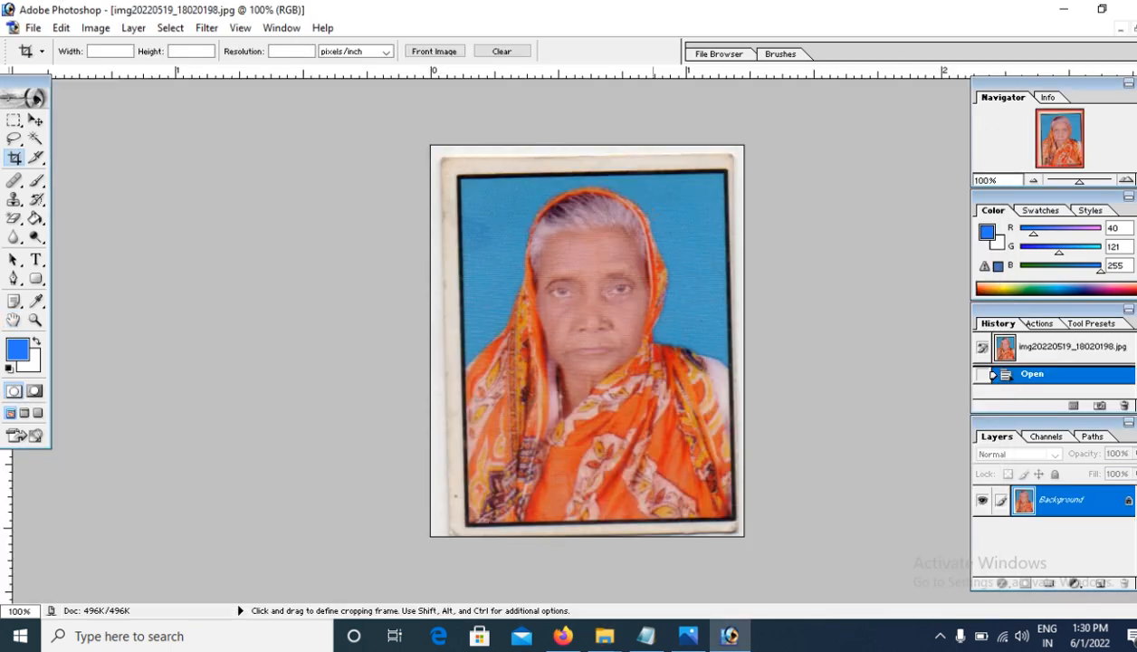
pyautogui.scroll(1, 586, 341)
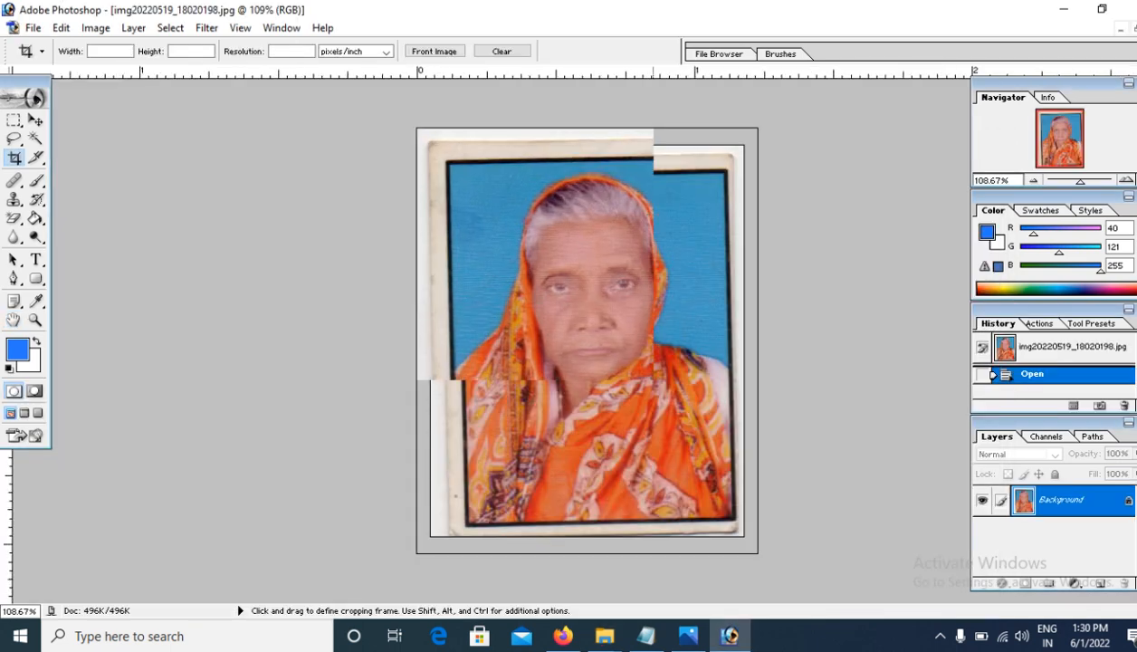
pyautogui.scroll(10, 589, 159)
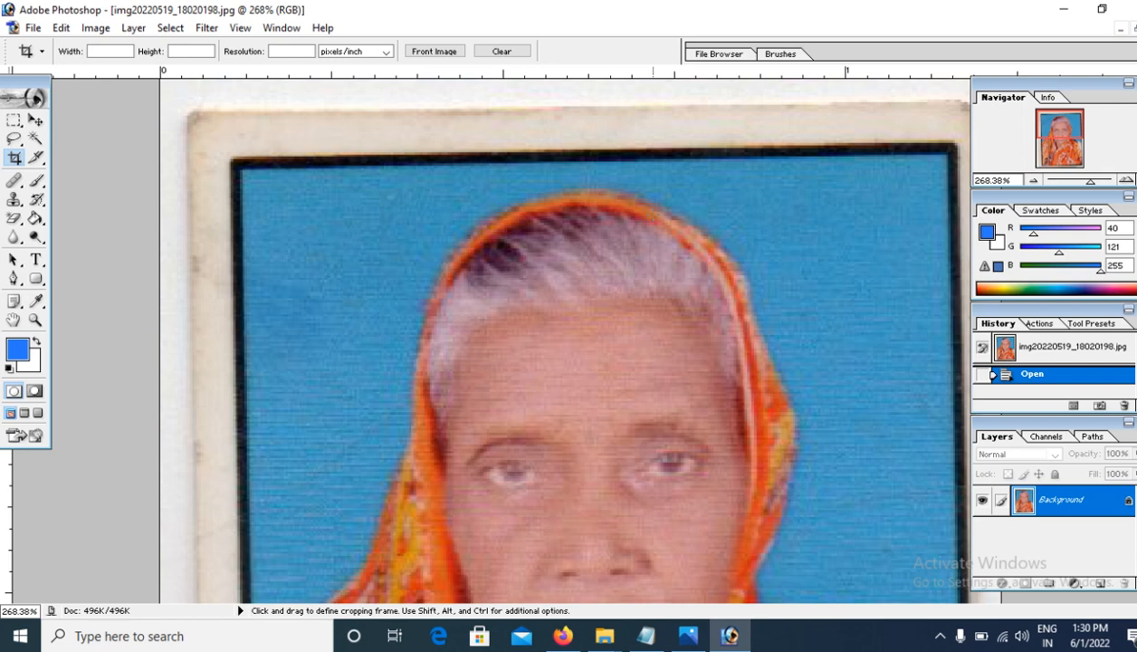
pyautogui.press('h')
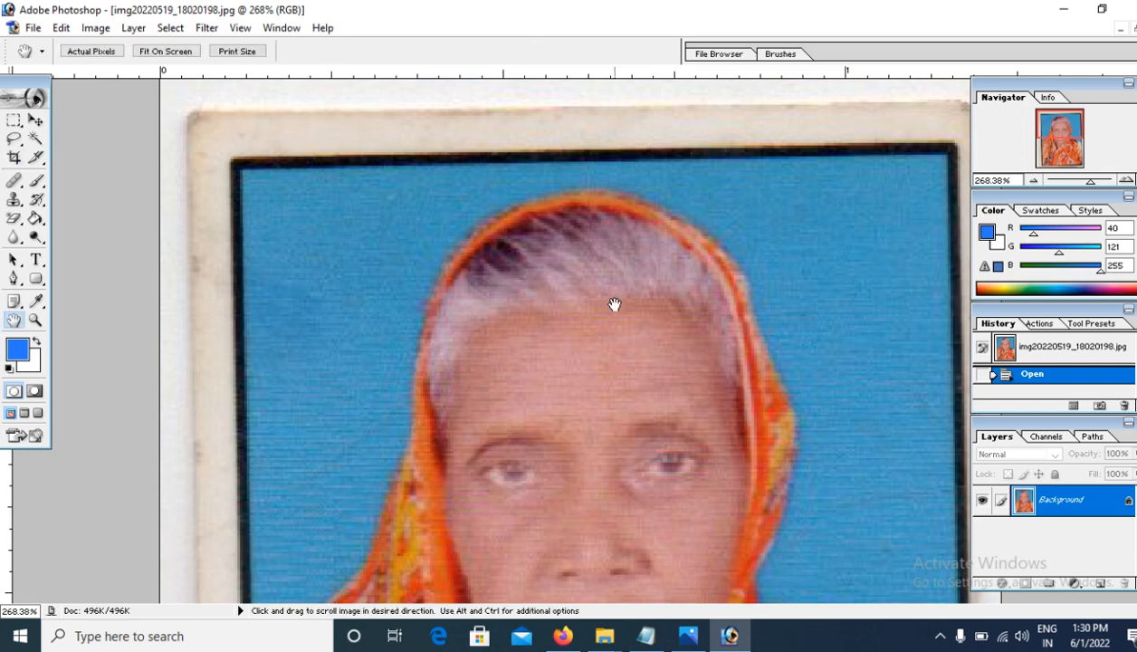
pyautogui.moveTo(614, 304); pyautogui.dragTo(472, 160)
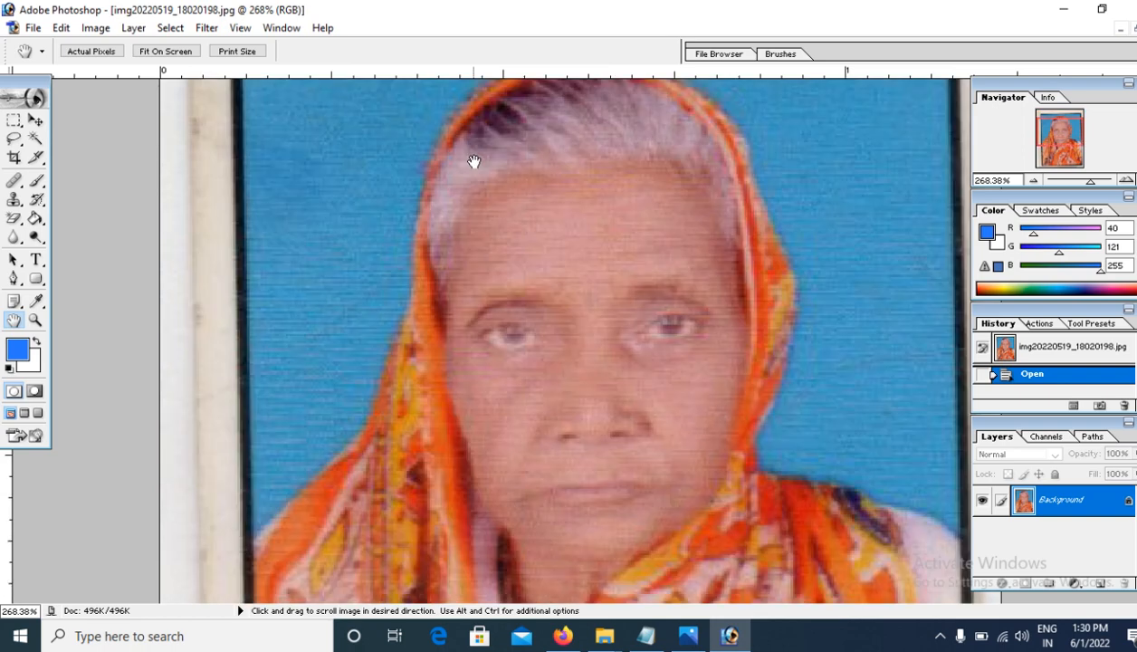
pyautogui.click(206, 28)
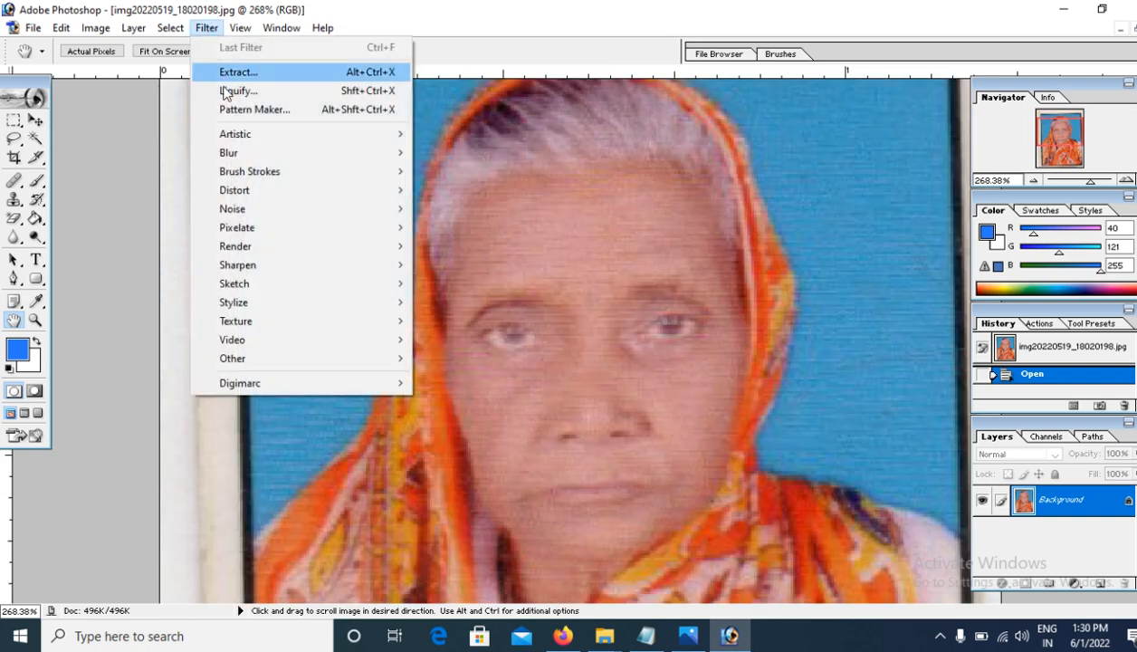
pyautogui.moveTo(232, 210)
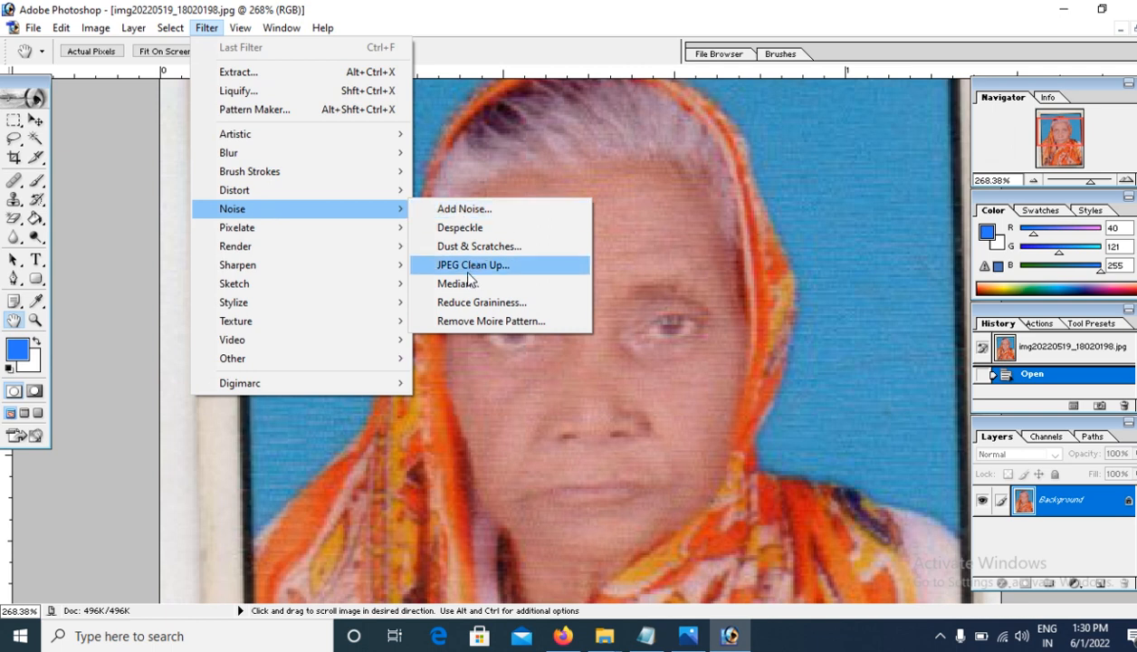
pyautogui.click(540, 270)
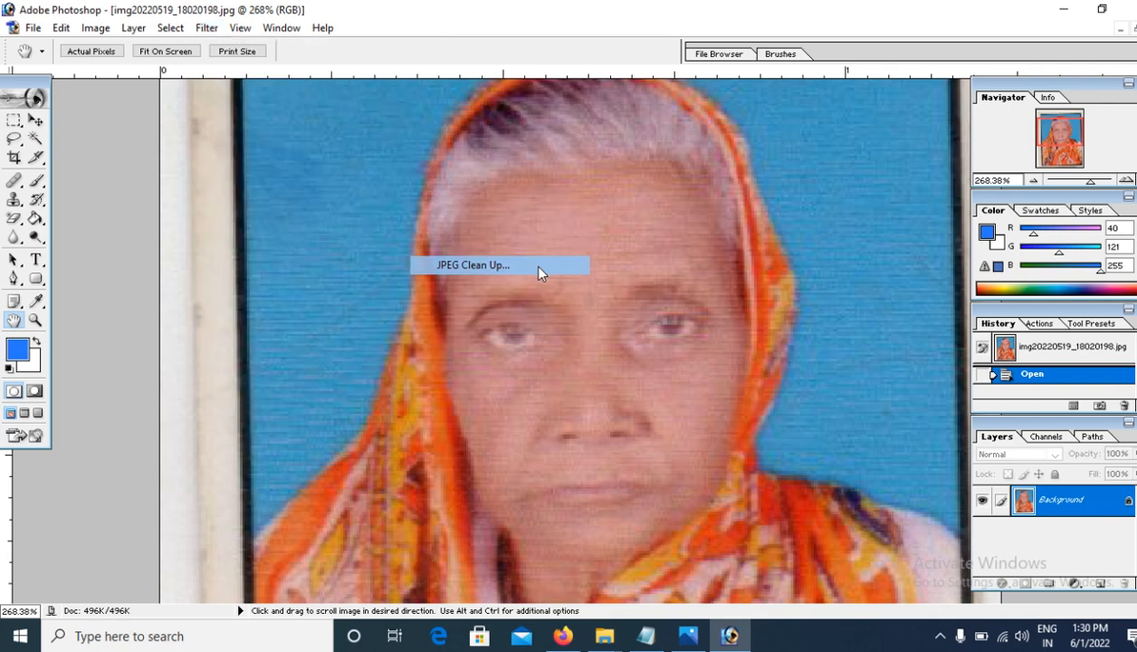
pyautogui.moveTo(581, 233); pyautogui.dragTo(402, 224)
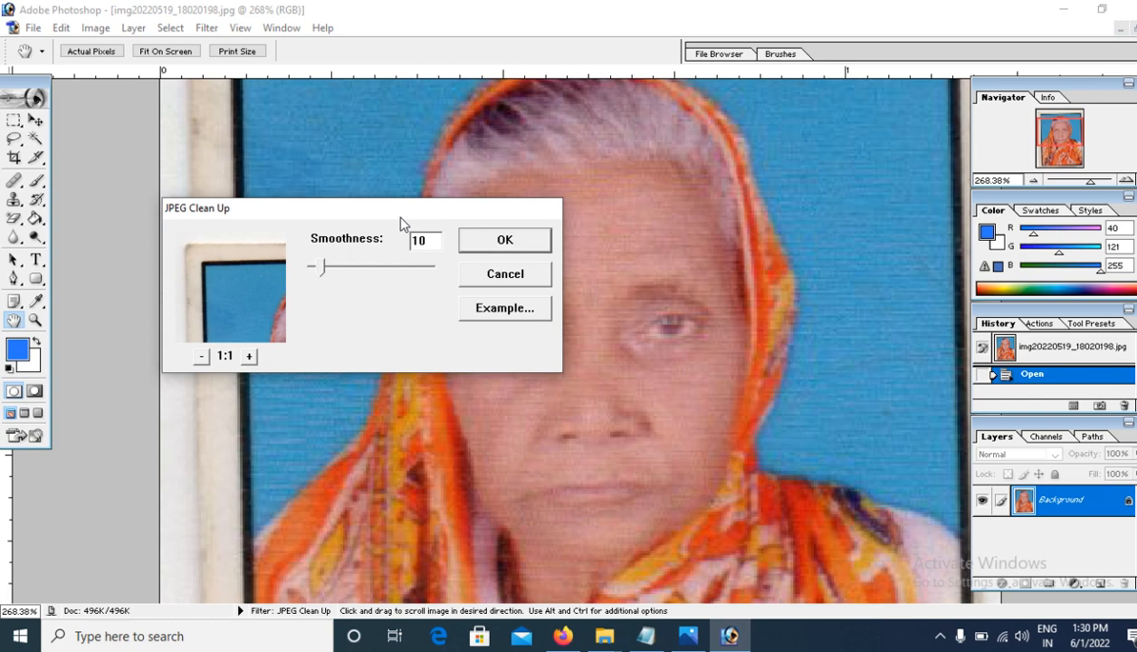
pyautogui.moveTo(282, 311); pyautogui.dragTo(170, 237)
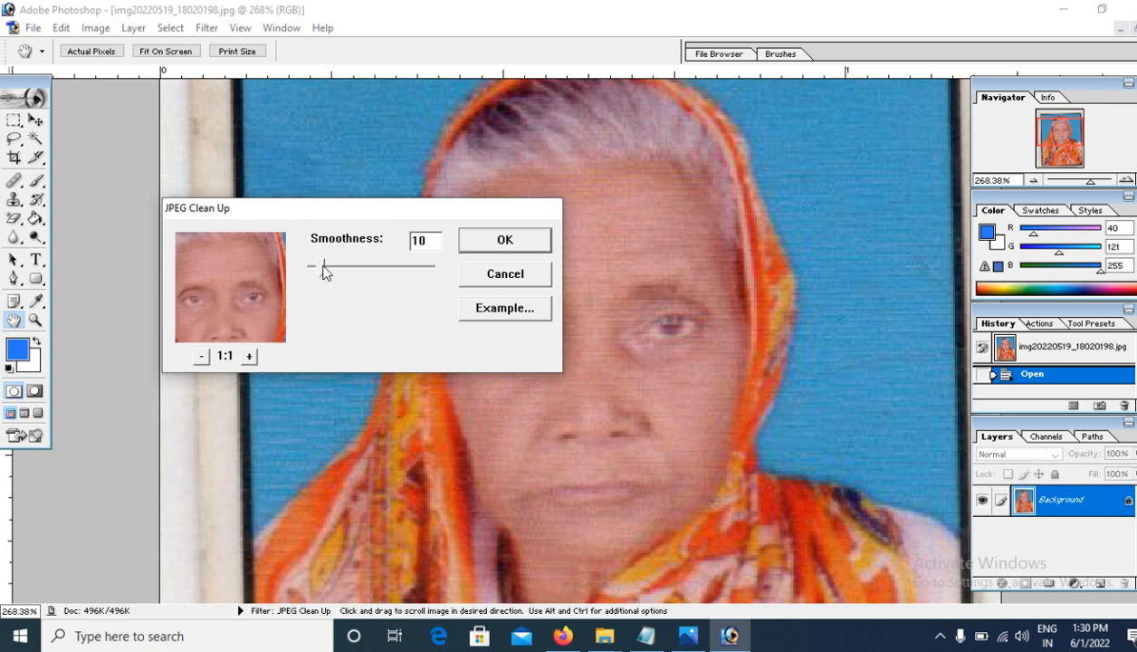
pyautogui.moveTo(324, 272); pyautogui.dragTo(330, 275)
pyautogui.click(497, 238)
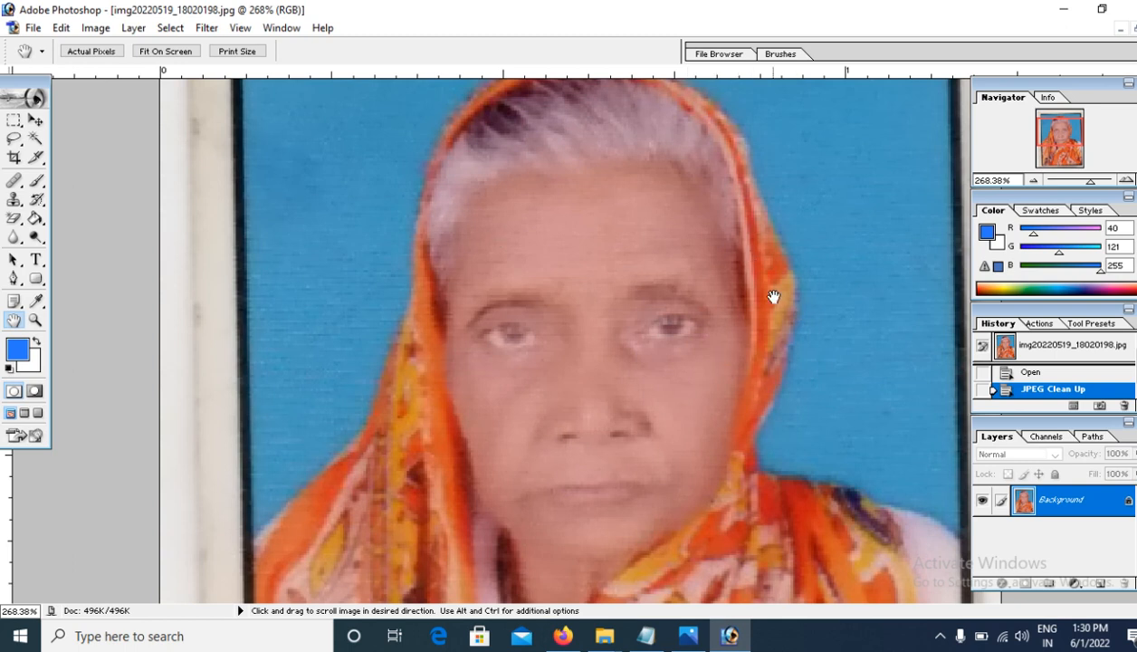
# Step: Undo and redo the JPEG Clean Up filter to compare the portrait before and after
pyautogui.press('ctrl')
pyautogui.hotkey('ctrl', 'z')
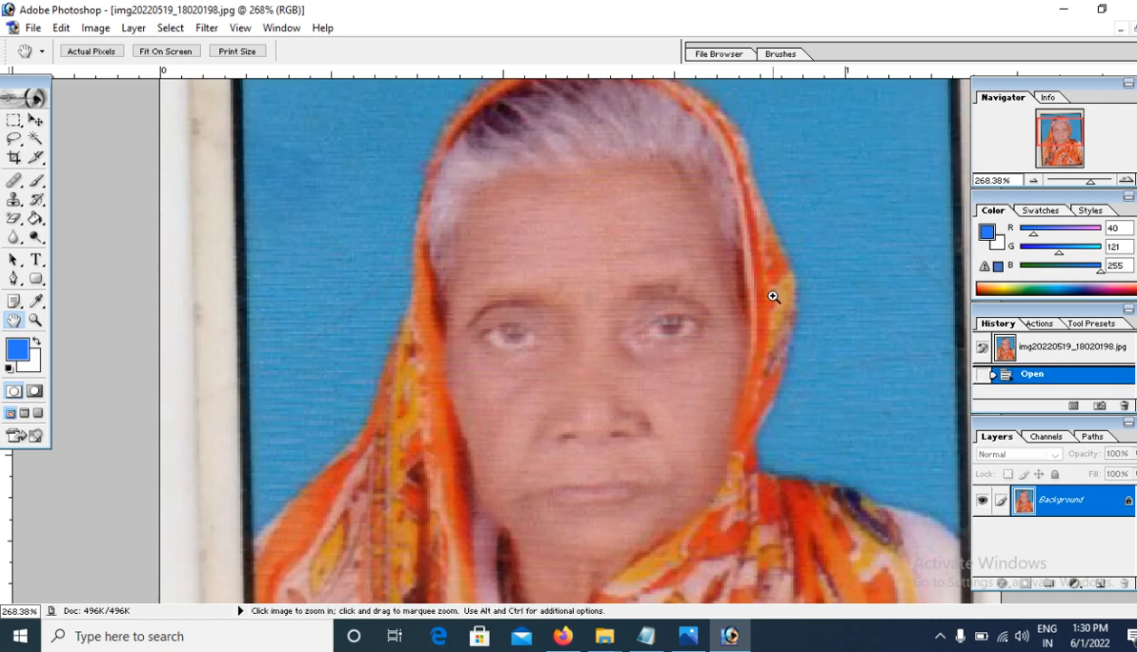
pyautogui.hotkey('ctrl', 'z')
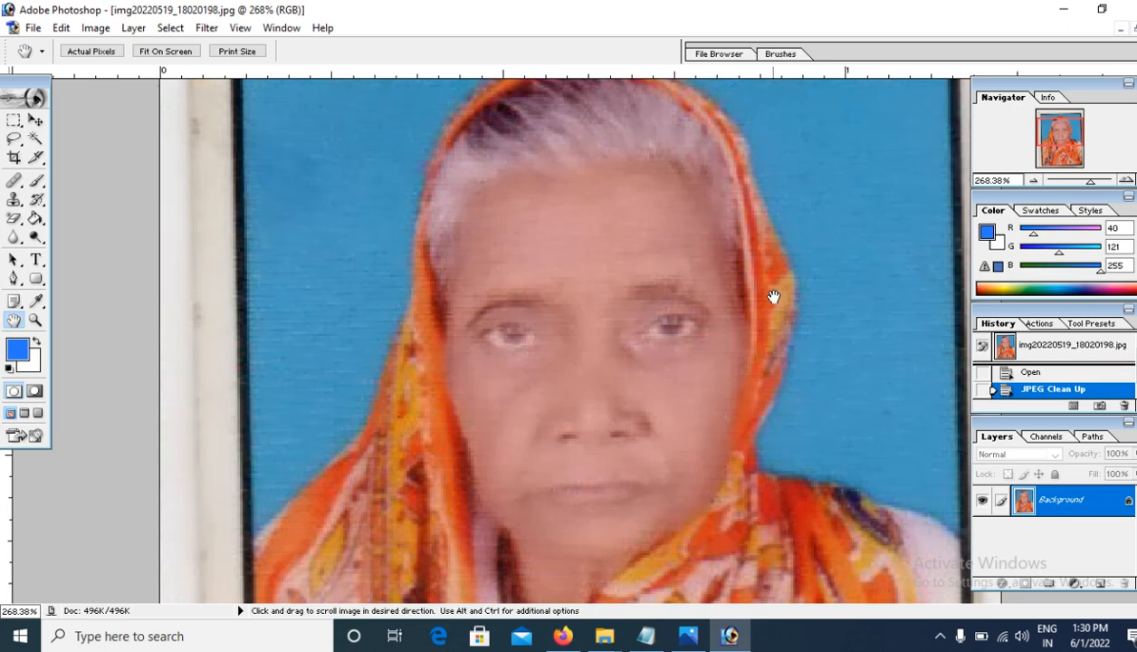